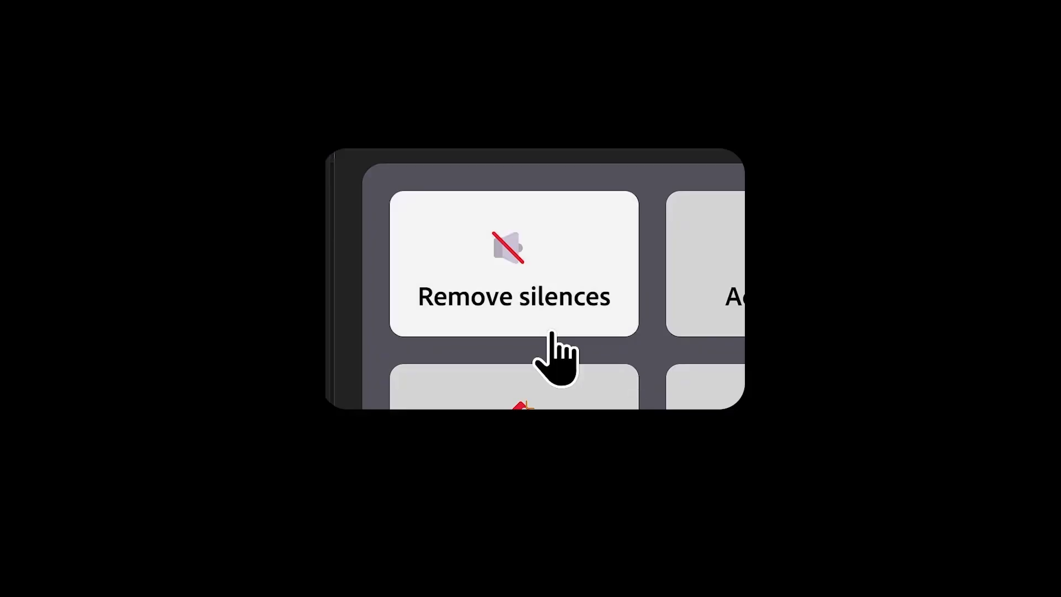
# Scroll FireCut's site to the plan cards: Starter $11/mo, Pro $24/mo, Team $34/mo/user
pyautogui.click(549, 353)
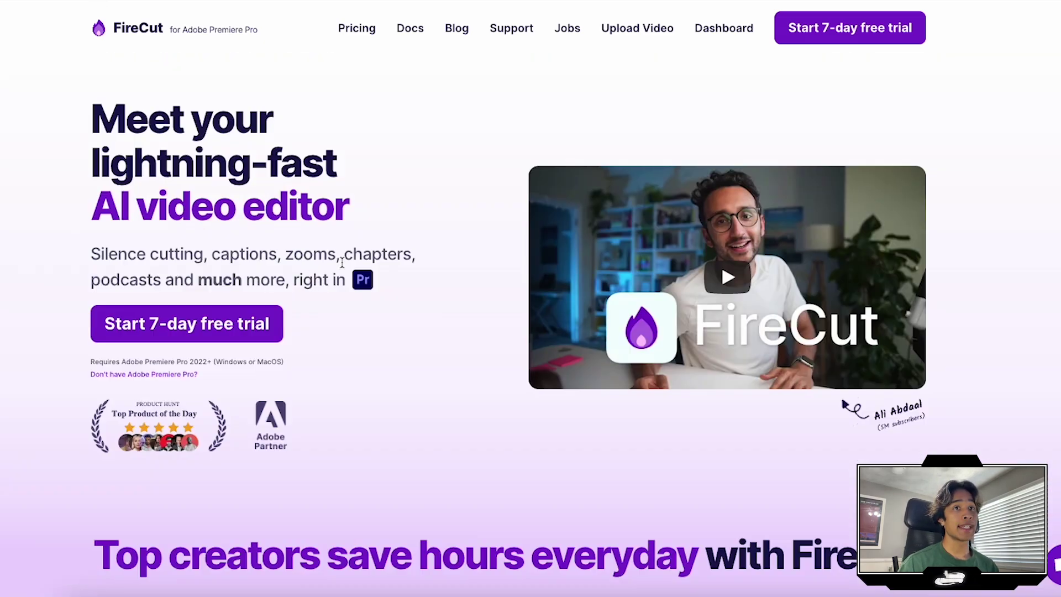
pyautogui.scroll(-1, 342, 263)
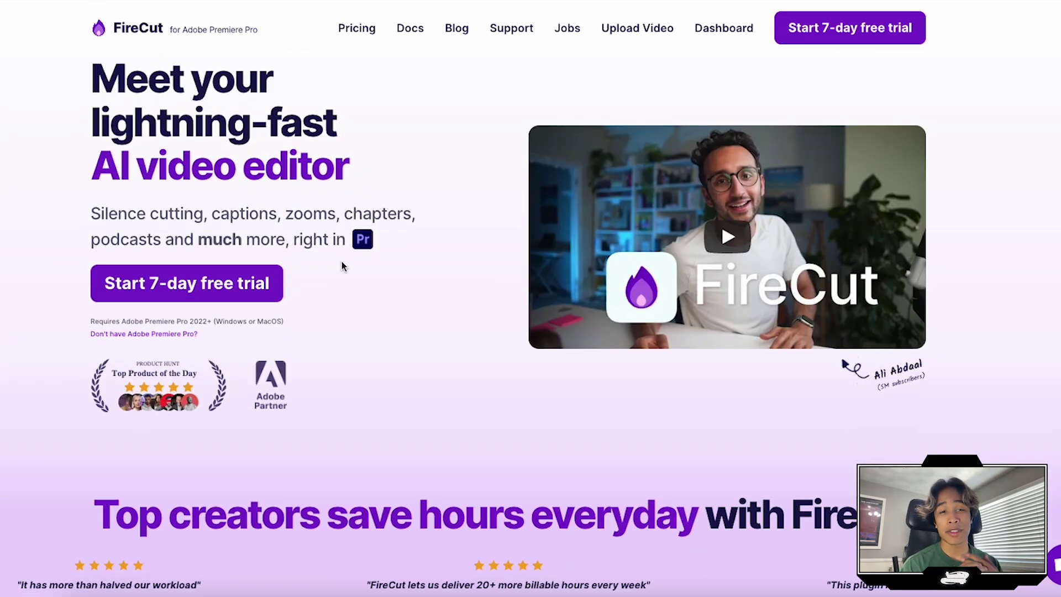
pyautogui.scroll(1, 343, 267)
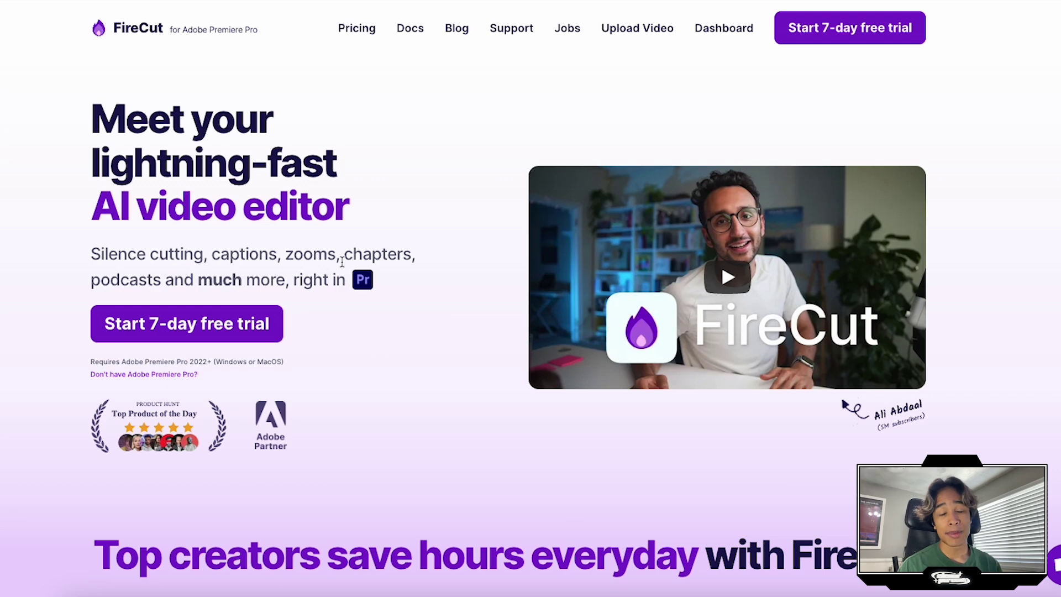
pyautogui.scroll(1, 442, 257)
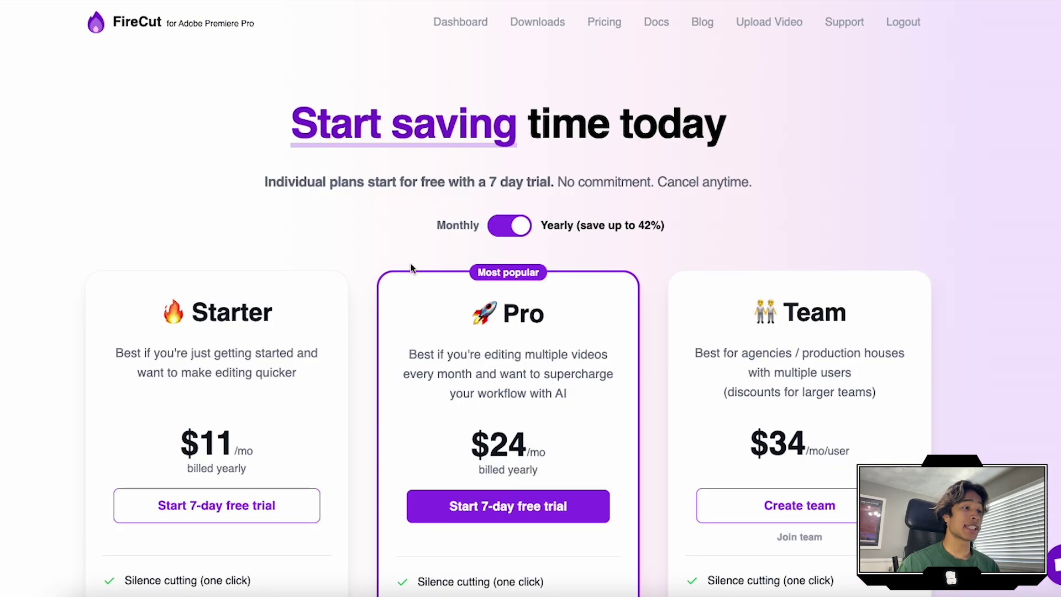
pyautogui.scroll(-4, 344, 289)
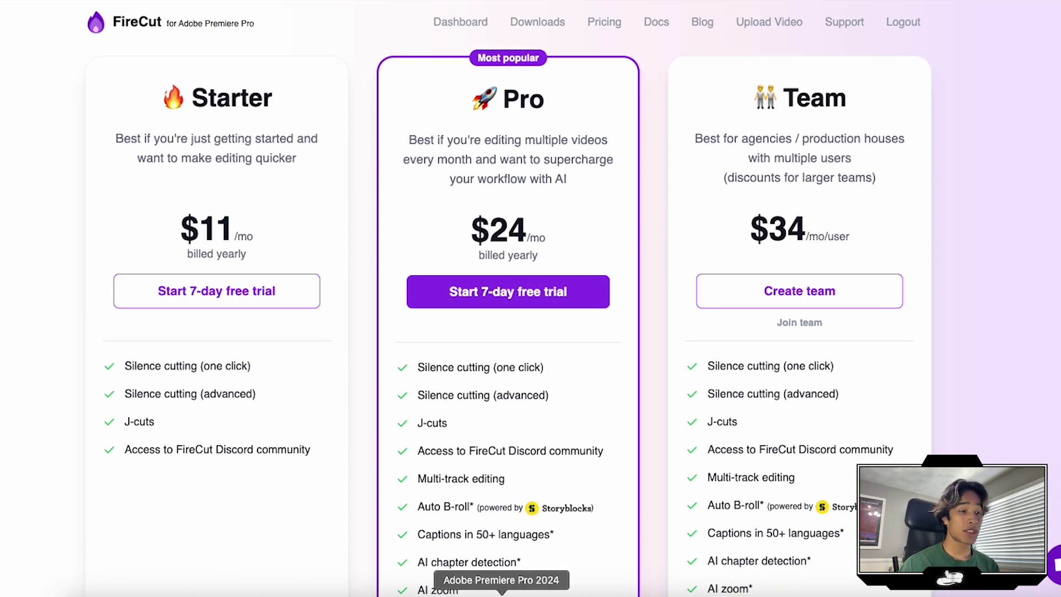
# Switch to the EP Firecut AI Tutorial project and scrub through the C2578 clip
pyautogui.click(501, 594)
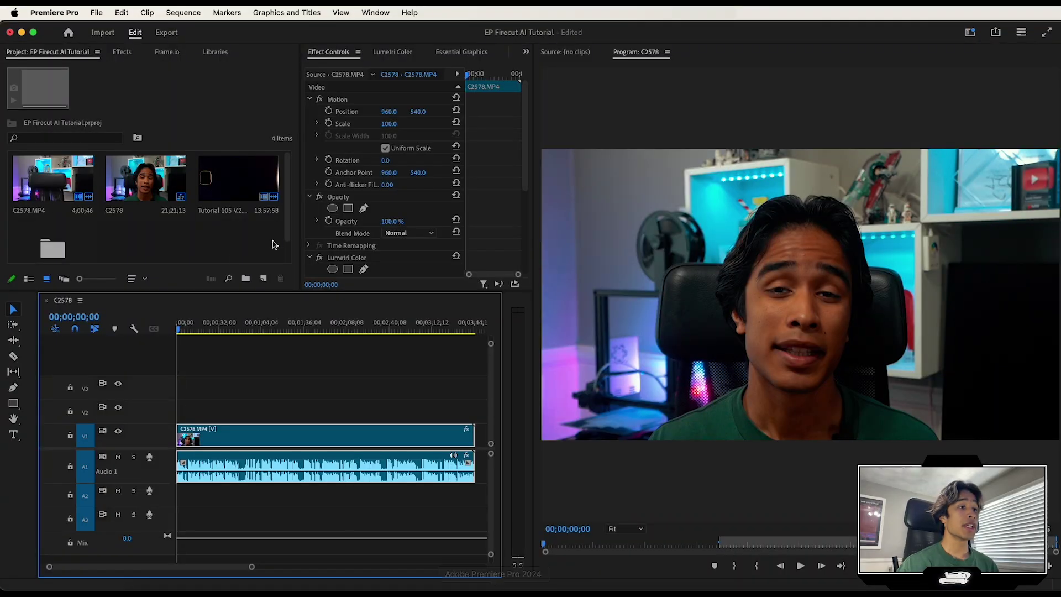
pyautogui.moveTo(226, 330); pyautogui.dragTo(336, 331)
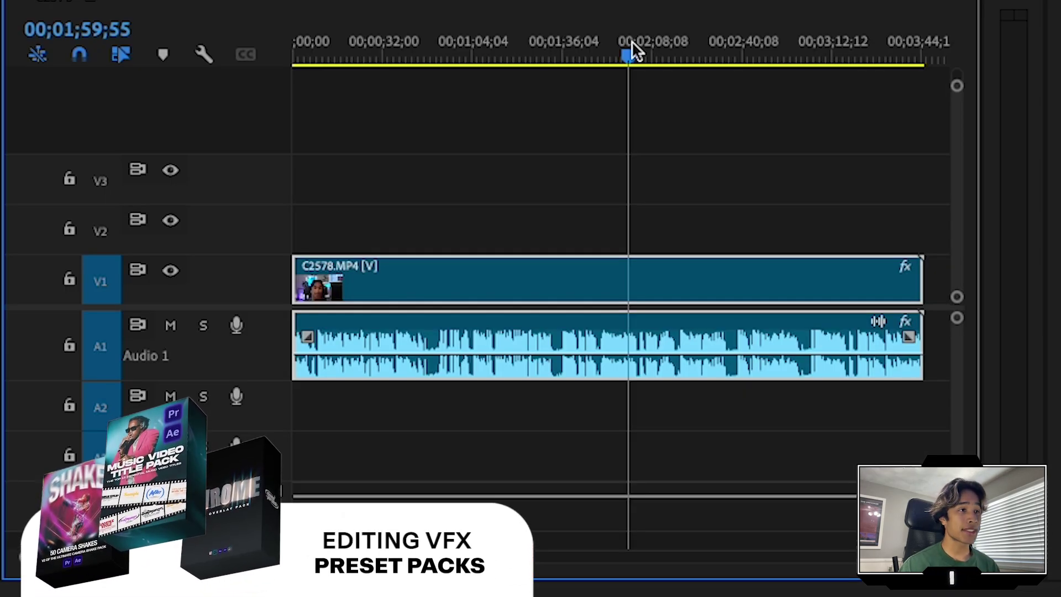
pyautogui.moveTo(628, 47); pyautogui.dragTo(546, 51)
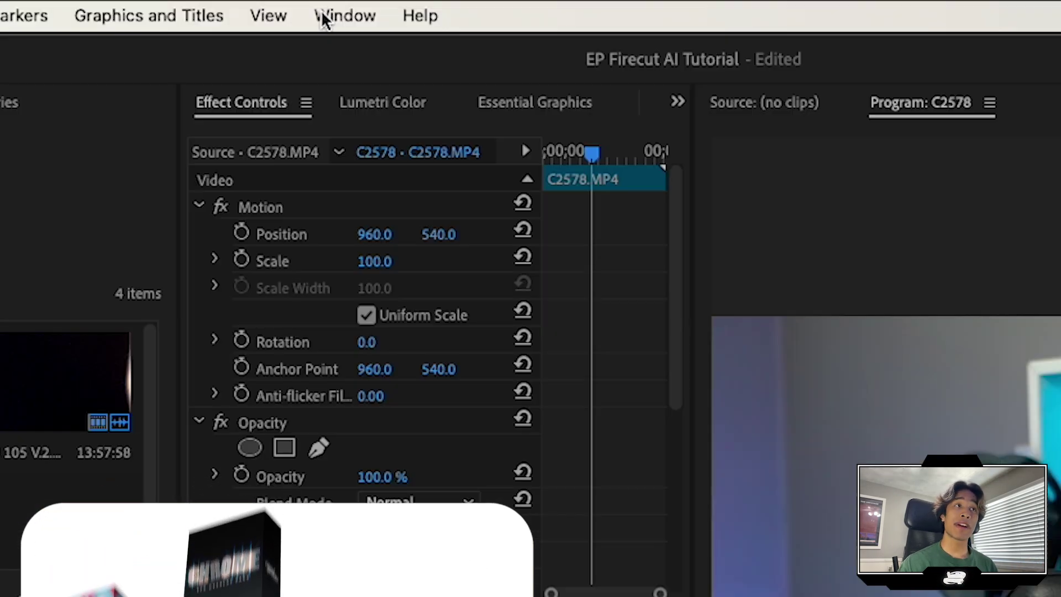
# Open FireCut from Window > Extensions and position its panel over the workspace
pyautogui.click(321, 14)
pyautogui.moveTo(331, 121)
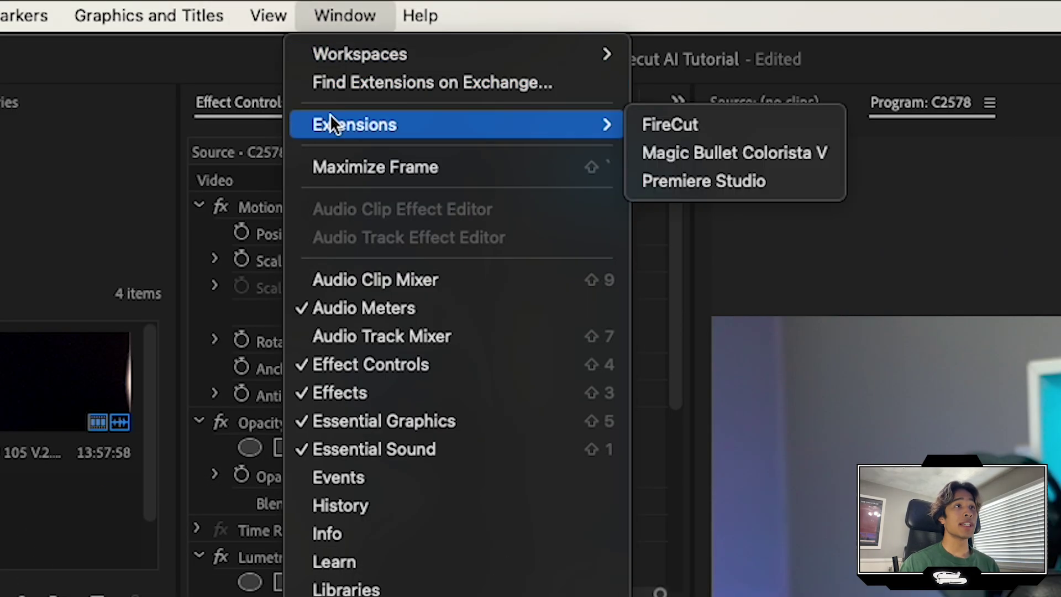
pyautogui.click(675, 127)
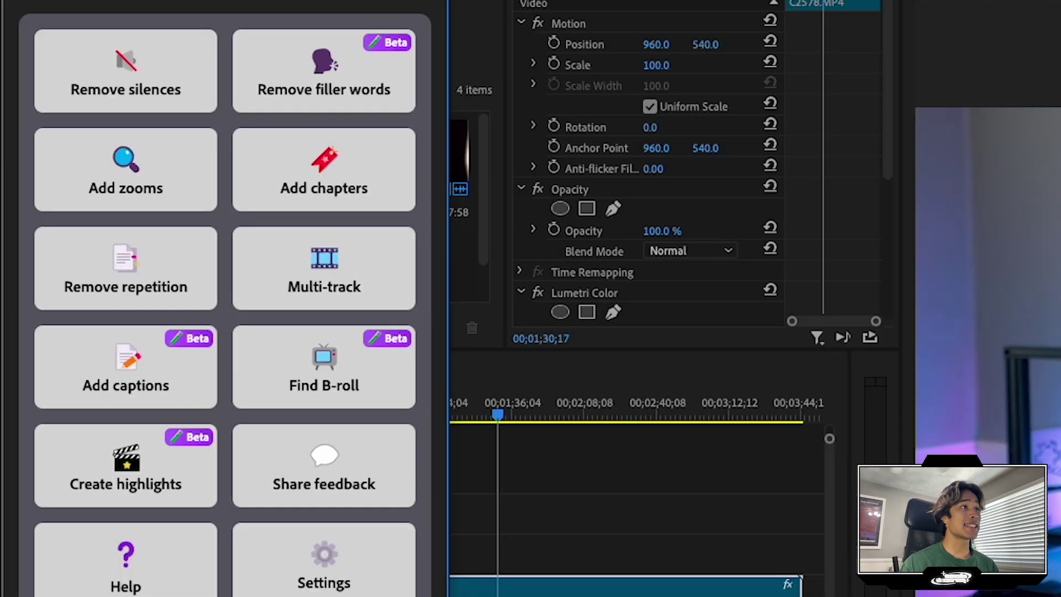
pyautogui.scroll(-1, 456, 103)
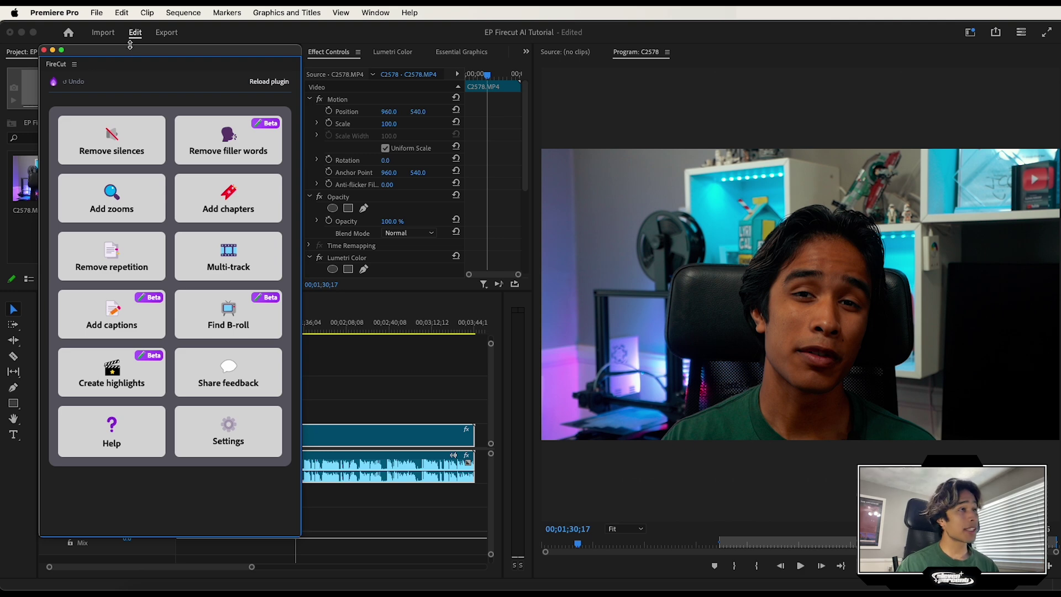
pyautogui.moveTo(137, 54); pyautogui.dragTo(121, 40)
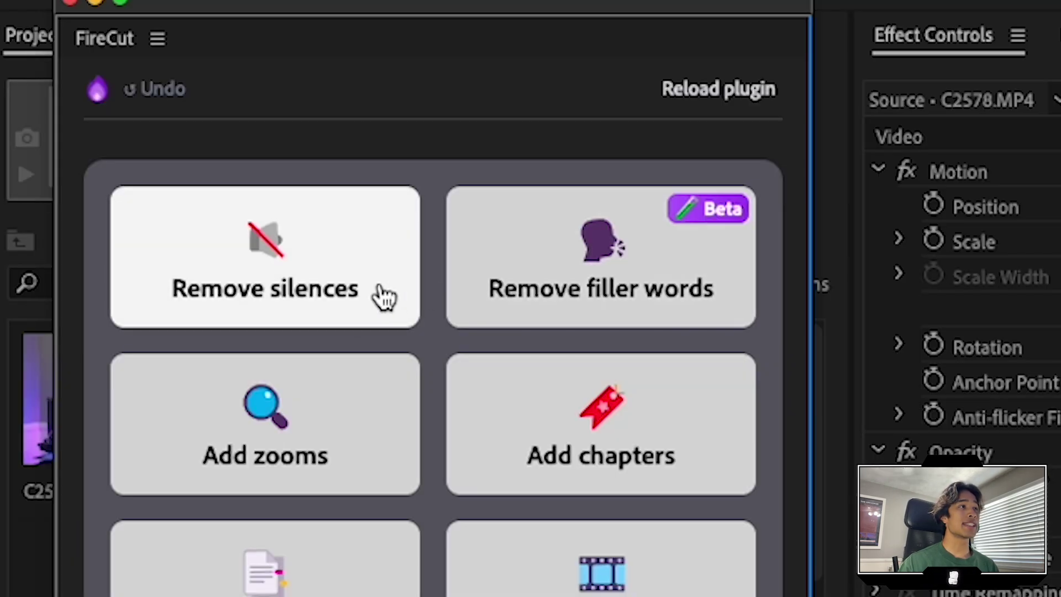
# Open Remove silences, reset the playhead to the start, and raise cutting tightness toward Tight cut
pyautogui.click(135, 142)
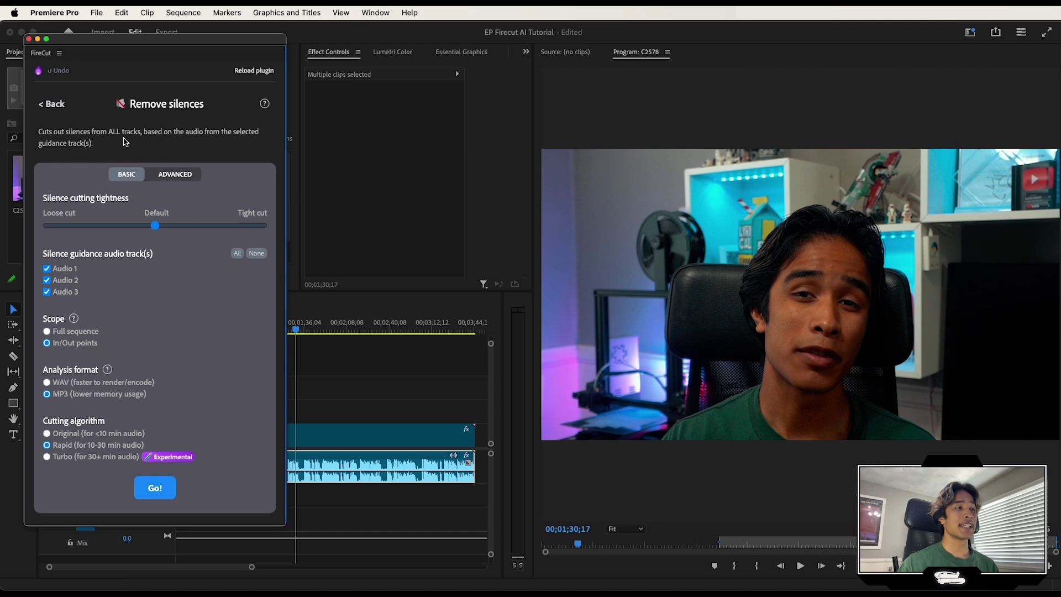
pyautogui.moveTo(148, 40); pyautogui.dragTo(834, 52)
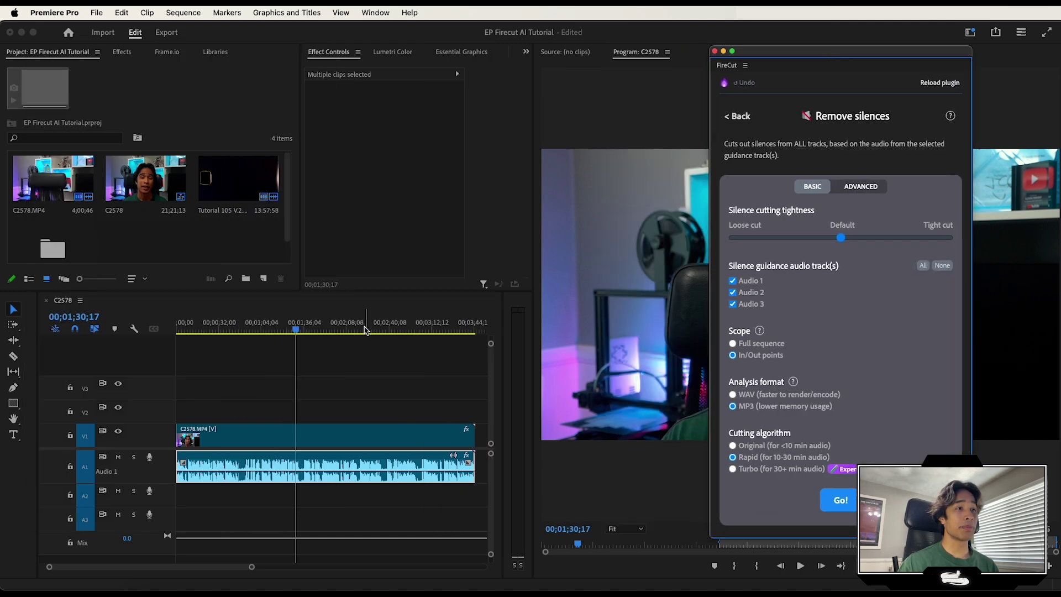
pyautogui.moveTo(365, 330); pyautogui.dragTo(178, 331)
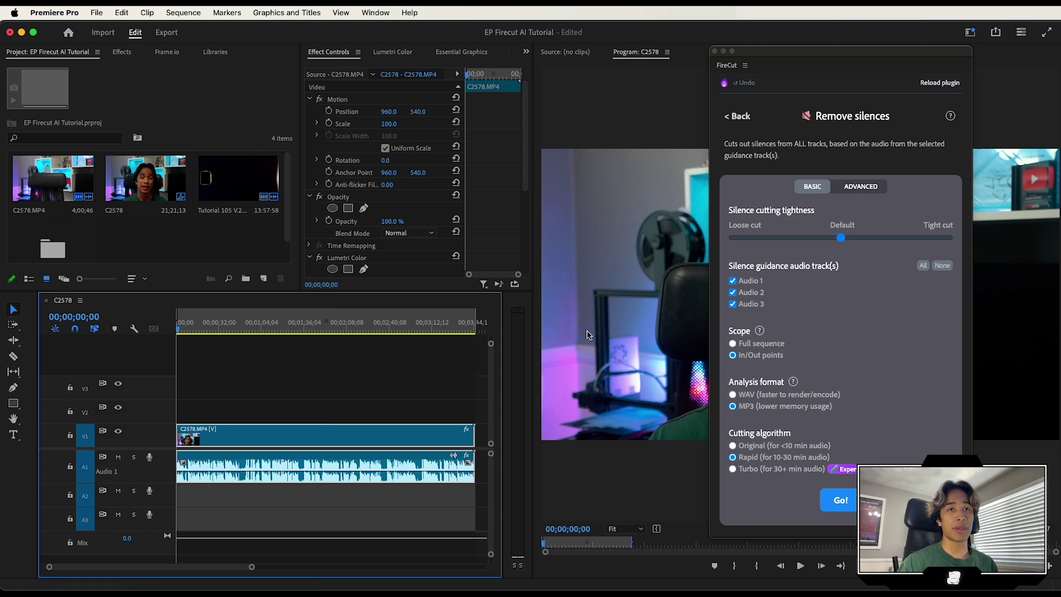
pyautogui.moveTo(776, 67); pyautogui.dragTo(158, 69)
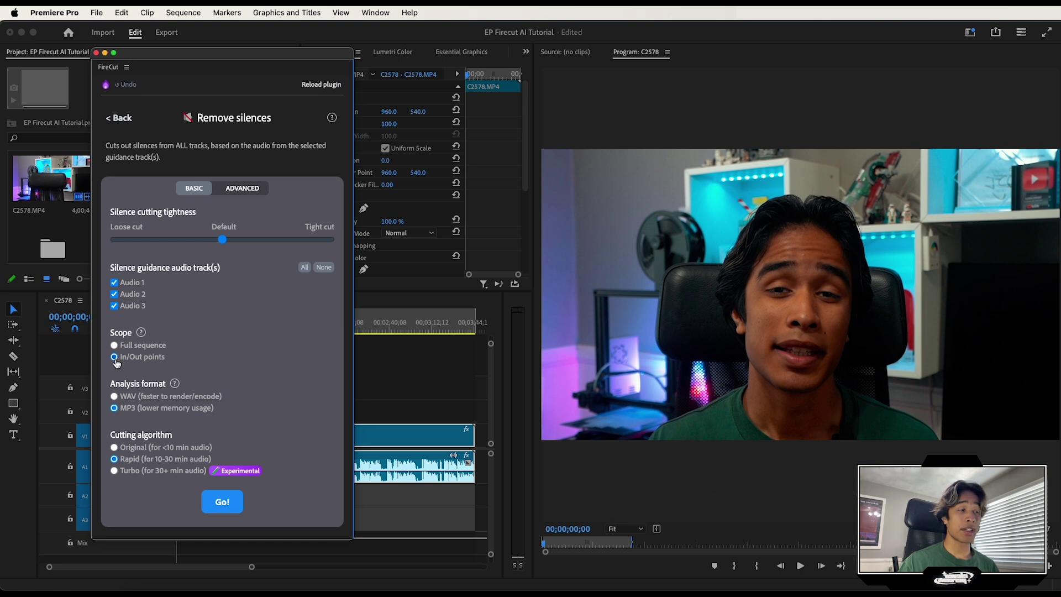
pyautogui.moveTo(214, 53); pyautogui.dragTo(175, 37)
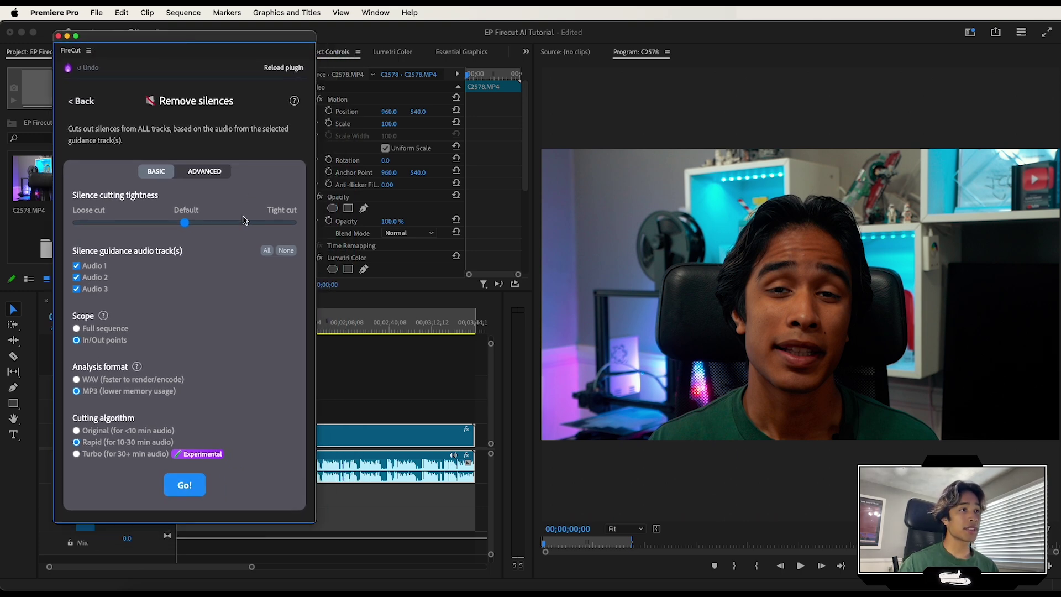
pyautogui.moveTo(244, 221); pyautogui.dragTo(255, 223)
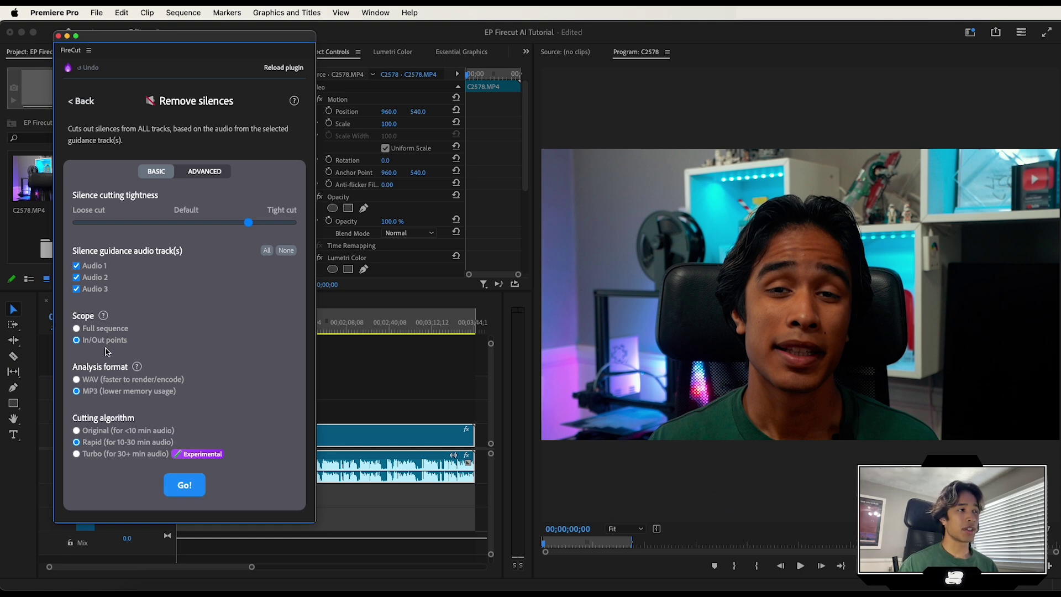
# Run silence removal, cutting 30 silences (32.8 s), then dismiss the notice and go back
pyautogui.click(191, 488)
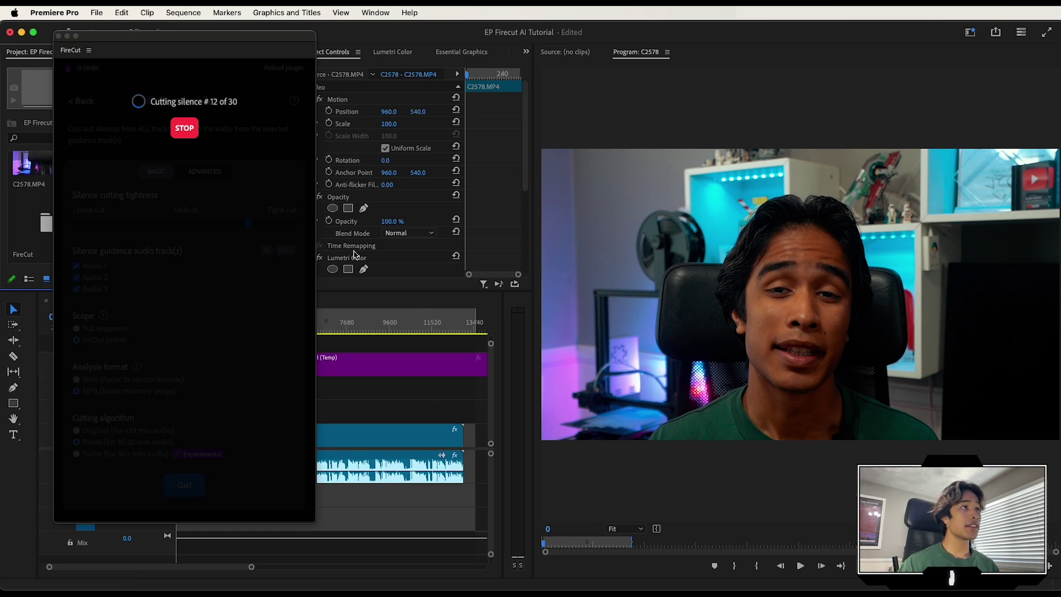
pyautogui.moveTo(249, 38); pyautogui.dragTo(762, 32)
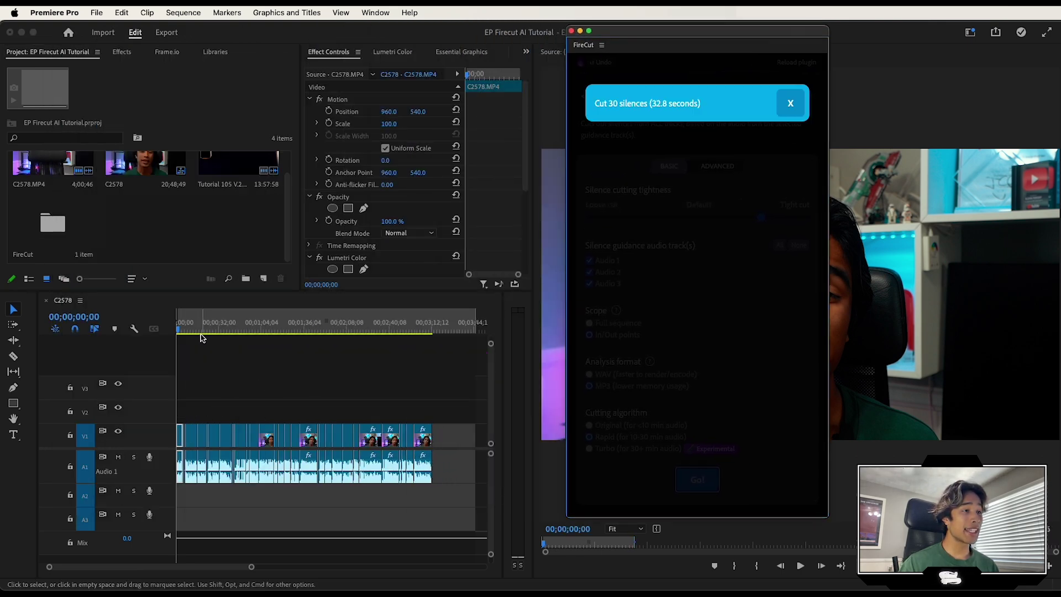
pyautogui.moveTo(204, 330); pyautogui.dragTo(194, 351)
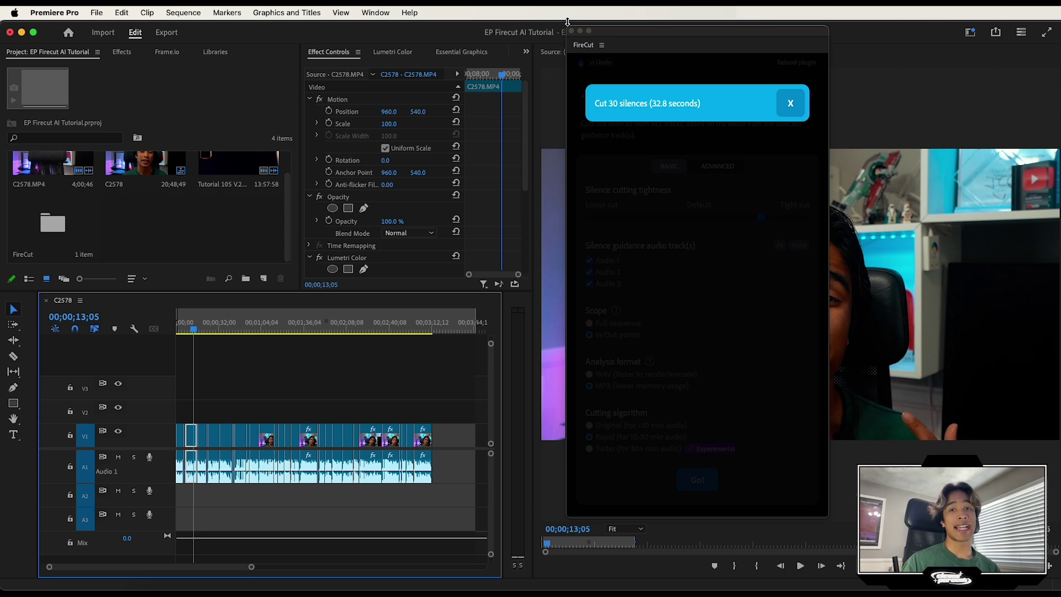
pyautogui.moveTo(628, 25); pyautogui.dragTo(552, 25)
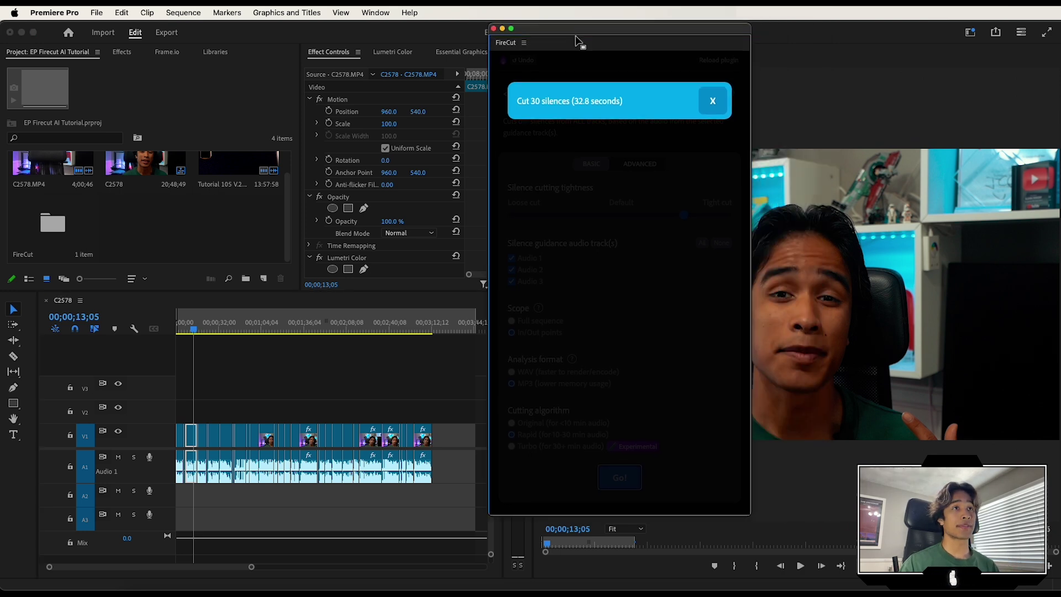
pyautogui.click(713, 103)
pyautogui.click(517, 93)
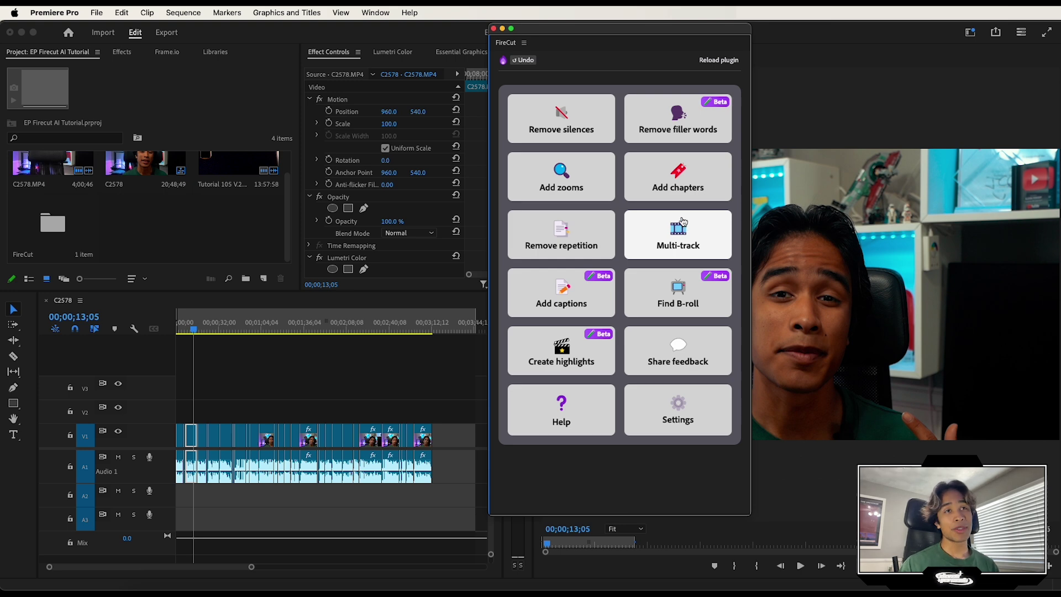
# Open Remove repetition and start detecting repeated phrases in the audio
pyautogui.click(562, 252)
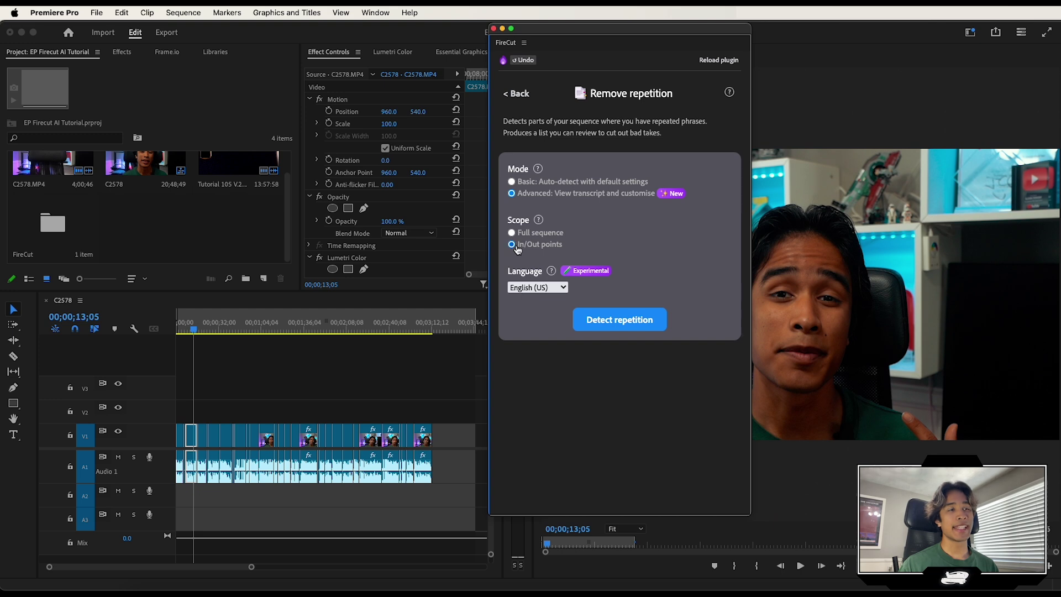
pyautogui.click(605, 317)
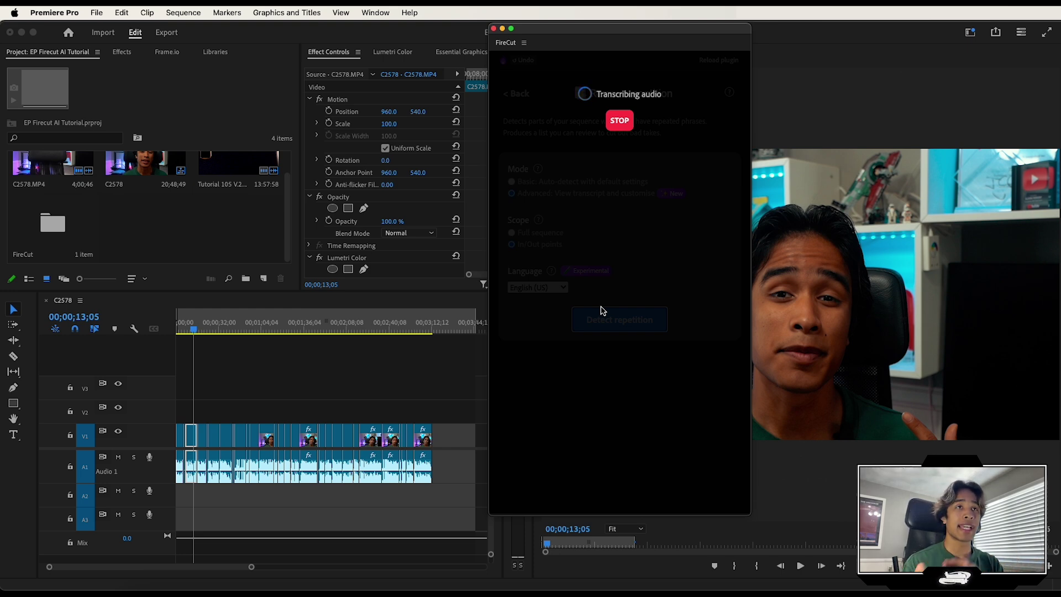
pyautogui.scroll(-2, 661, 352)
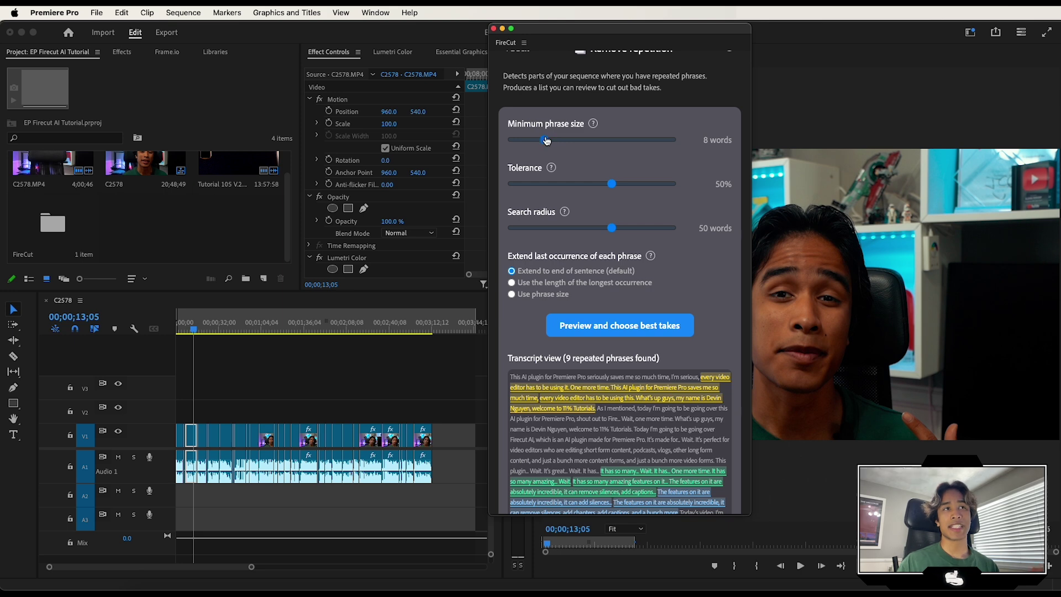
# Set minimum phrase size to 7 words and search radius to 40 words, yielding 13 repeated phrases
pyautogui.moveTo(546, 140); pyautogui.dragTo(555, 141)
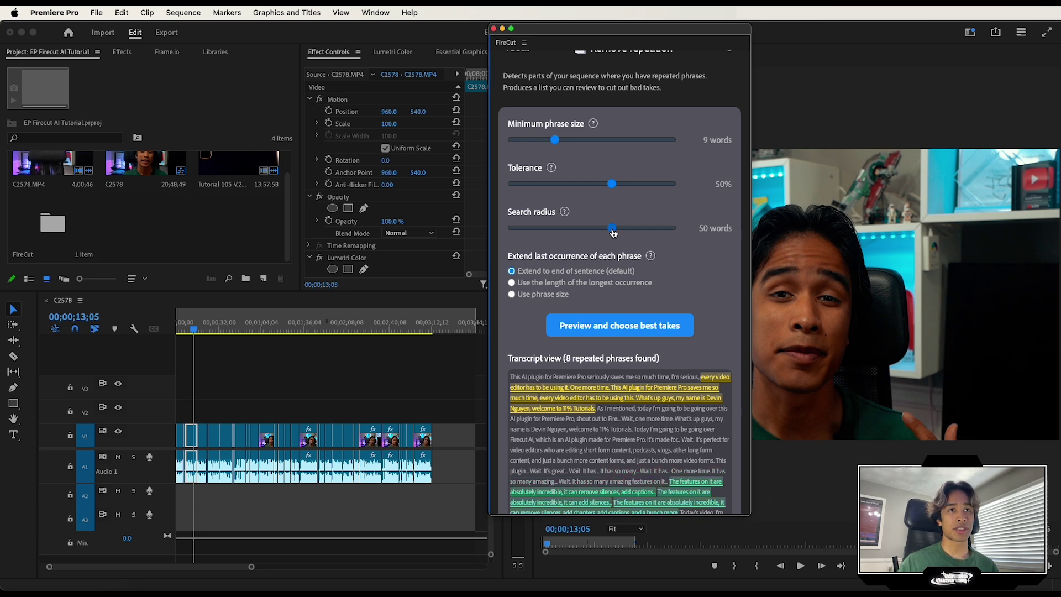
pyautogui.moveTo(613, 232)
pyautogui.mouseDown()
pyautogui.moveTo(572, 232)
pyautogui.moveTo(600, 227)
pyautogui.mouseUp()
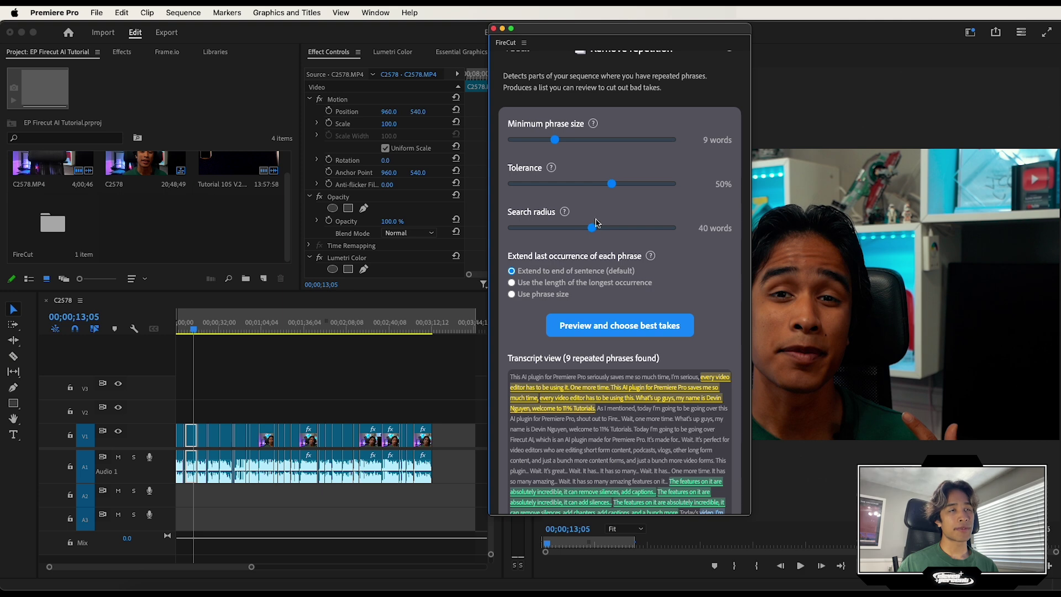
pyautogui.moveTo(555, 141)
pyautogui.mouseDown()
pyautogui.moveTo(526, 142)
pyautogui.moveTo(544, 140)
pyautogui.moveTo(540, 150)
pyautogui.mouseUp()
pyautogui.scroll(-7, 638, 303)
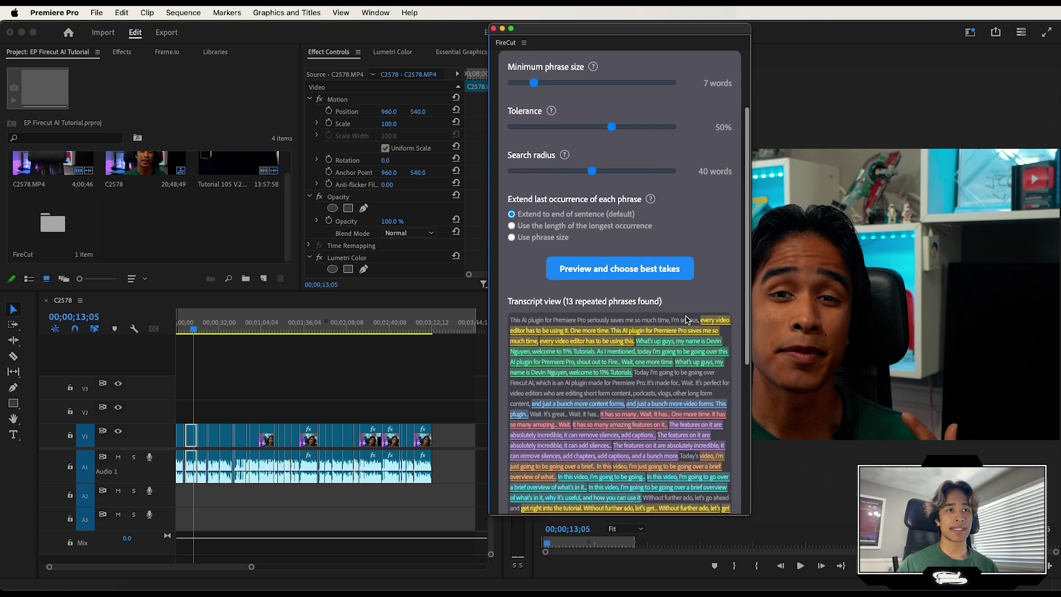
pyautogui.scroll(8, 630, 310)
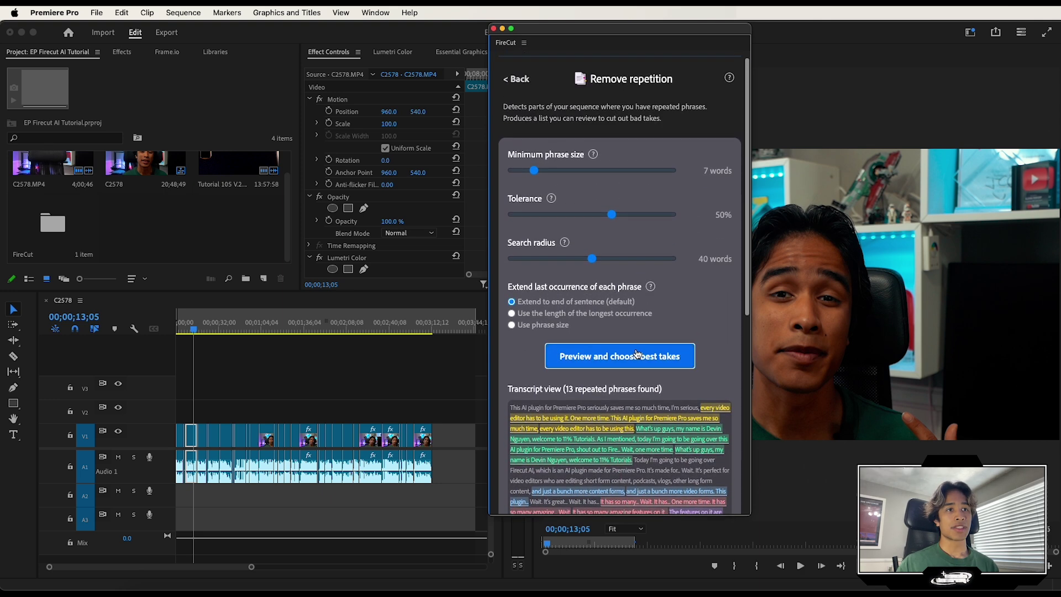
# Preview the three takes of the 'features' phrase and keep the third take
pyautogui.click(636, 354)
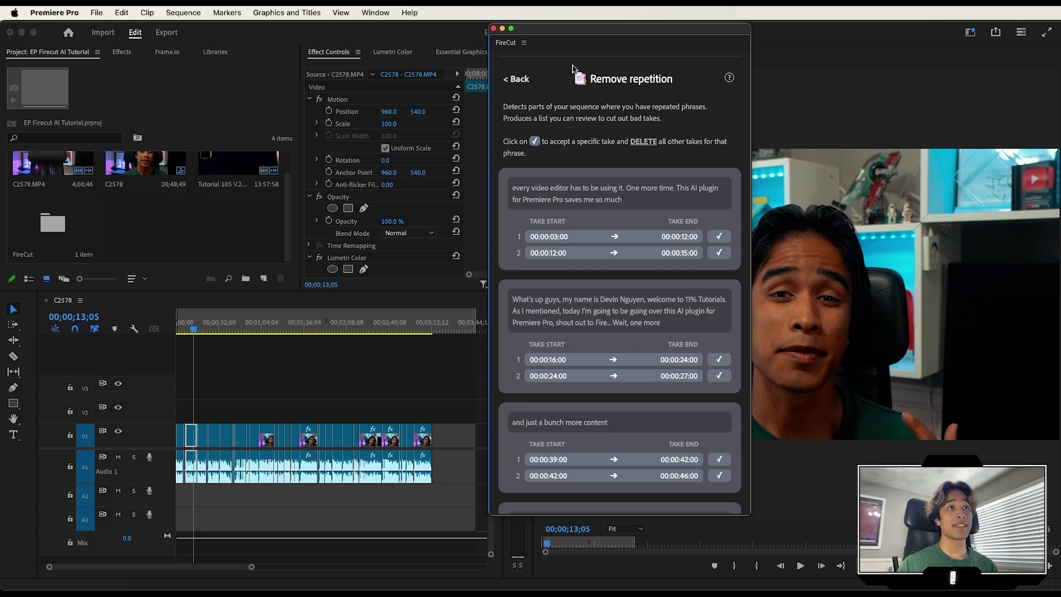
pyautogui.moveTo(567, 30); pyautogui.dragTo(539, 30)
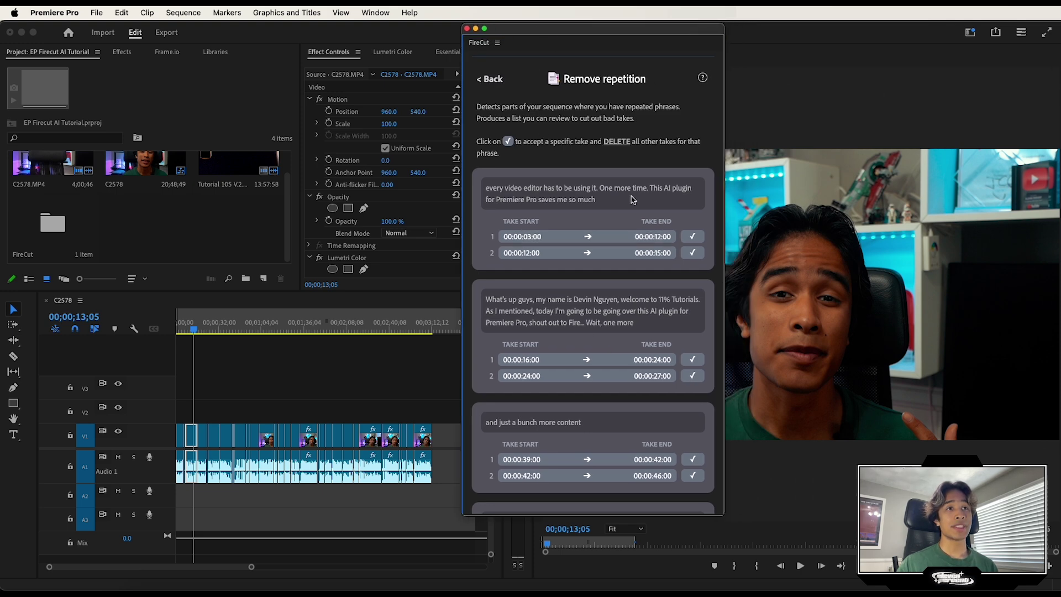
pyautogui.scroll(-12, 586, 277)
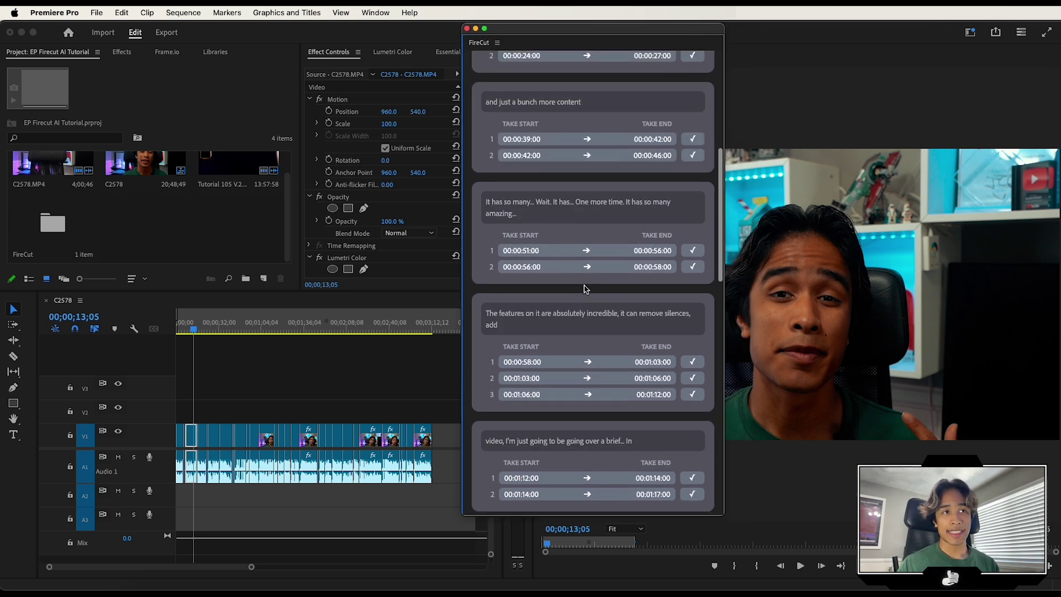
pyautogui.click(629, 363)
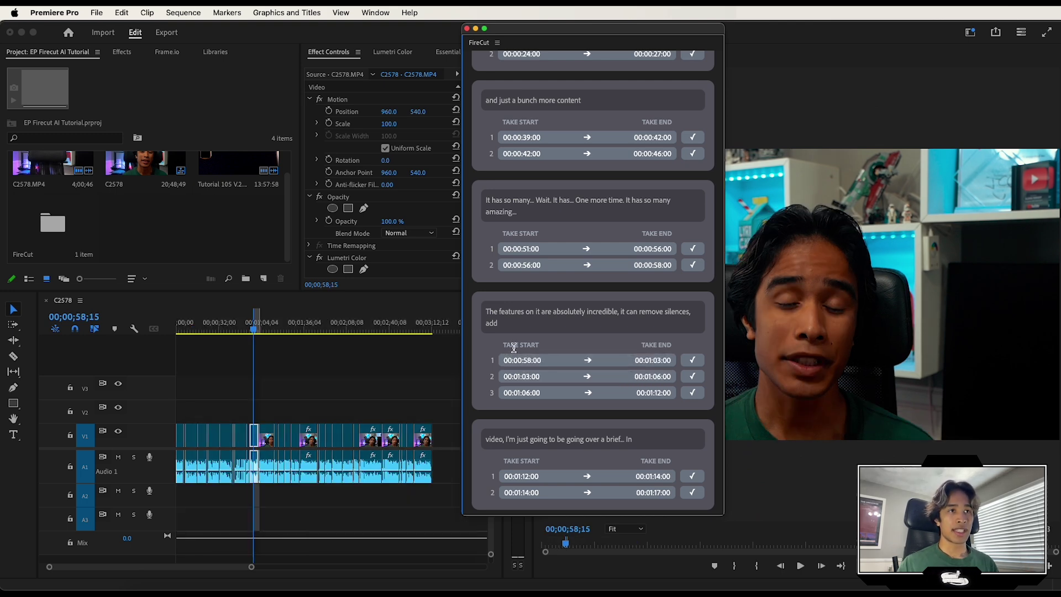
pyautogui.click(275, 371)
pyautogui.press('=')
pyautogui.press('=')
pyautogui.press('=')
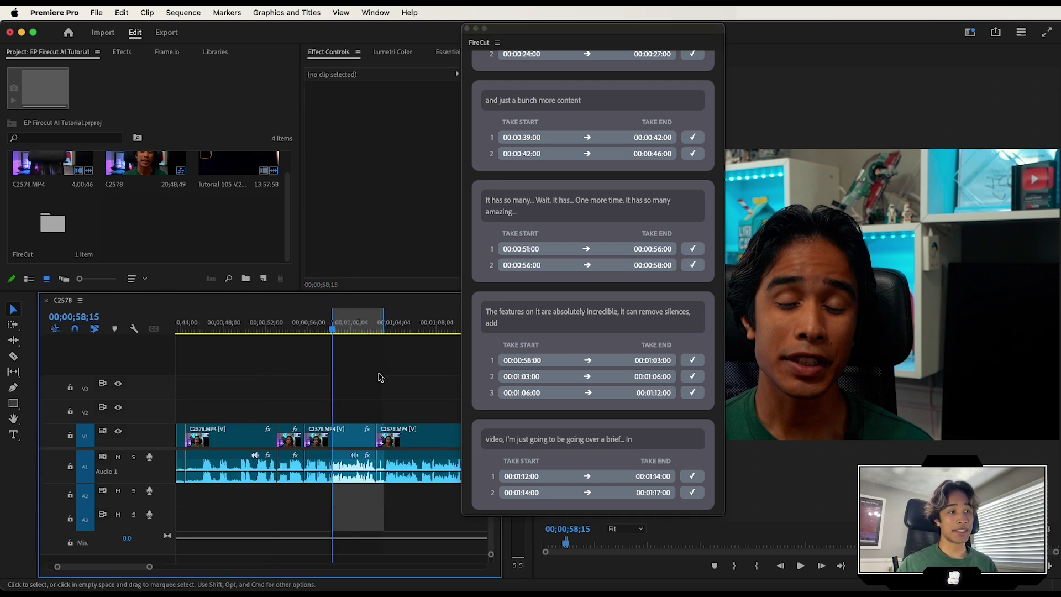
pyautogui.click(534, 381)
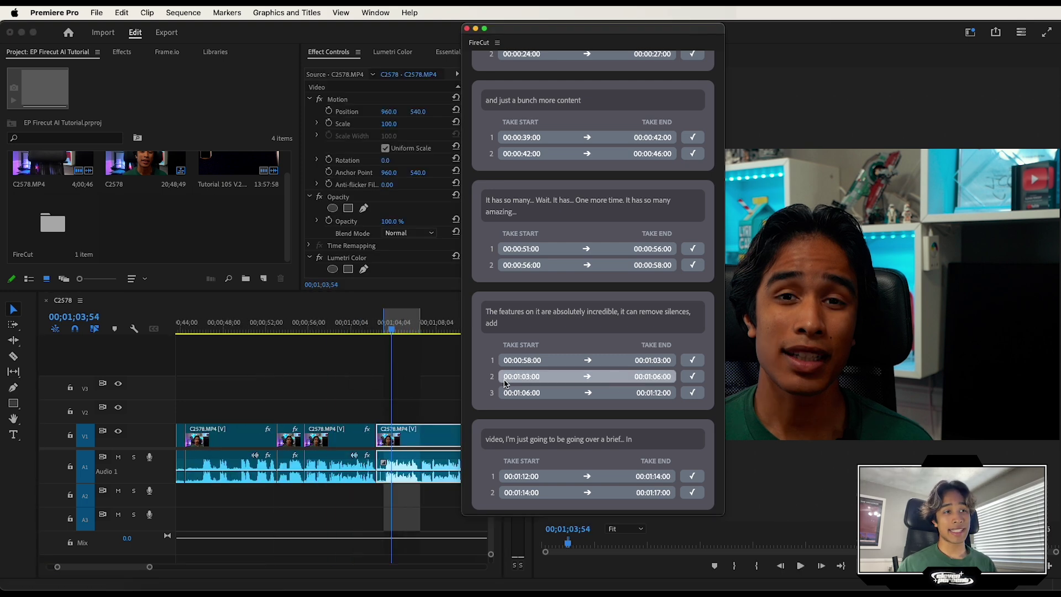
pyautogui.press('space')
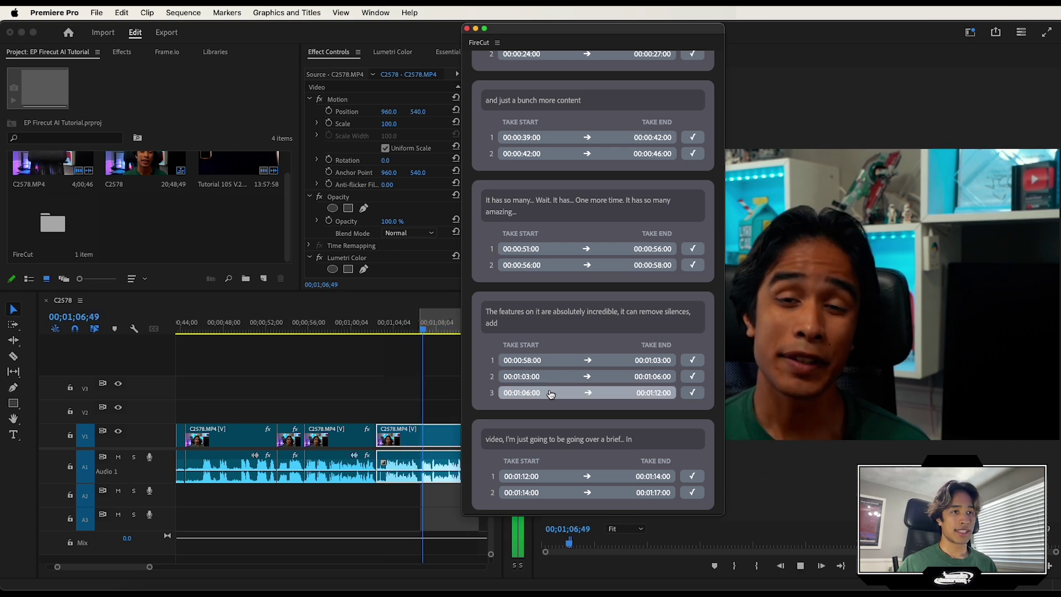
pyautogui.click(692, 392)
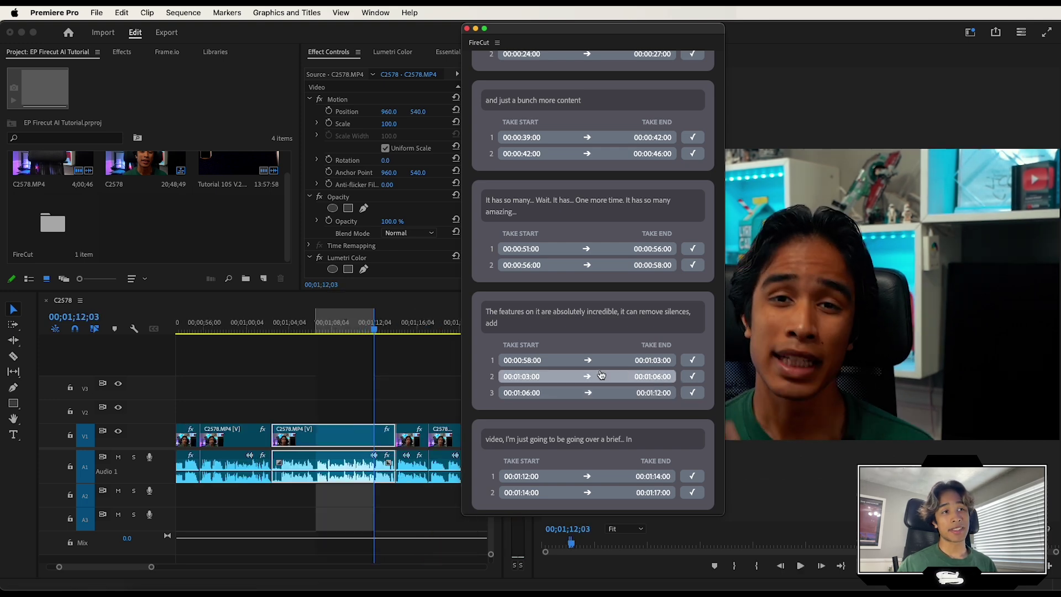
pyautogui.click(694, 392)
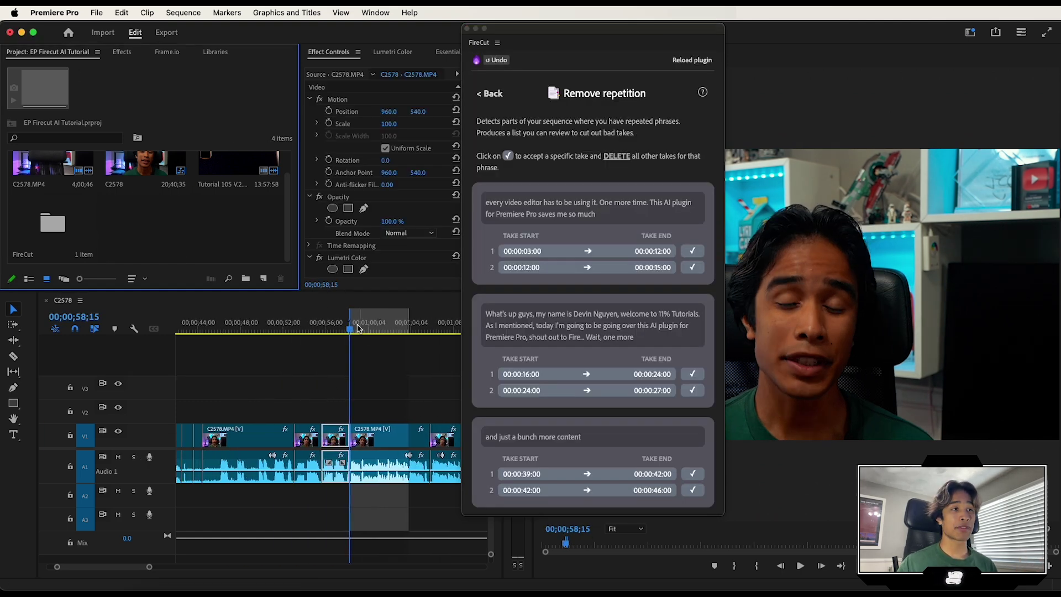
pyautogui.moveTo(348, 332); pyautogui.dragTo(335, 336)
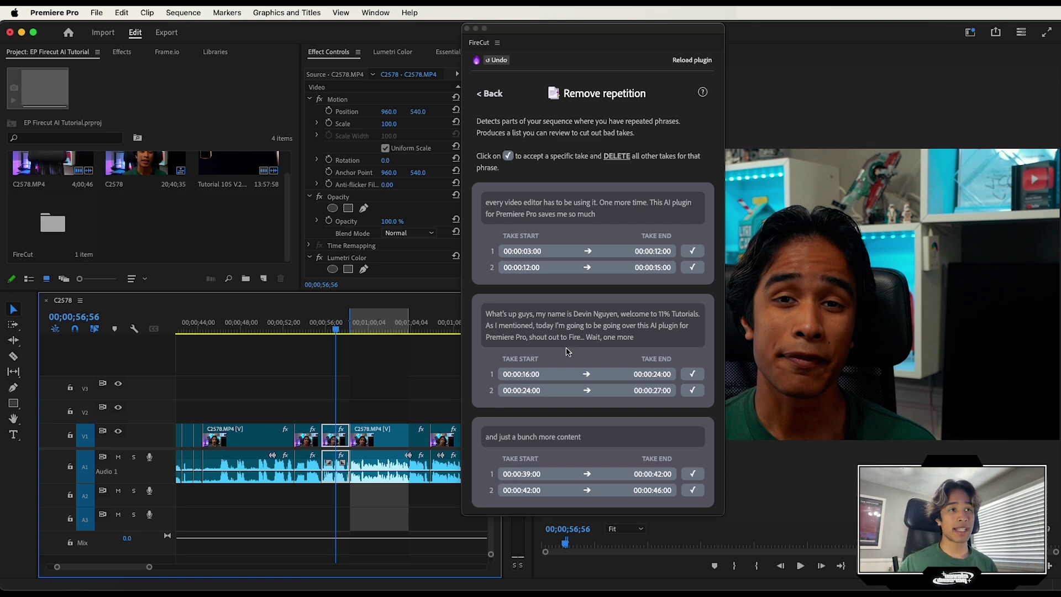
# Keep the second take of the 'content' phrase and return to FireCut's main tools
pyautogui.scroll(-5, 607, 366)
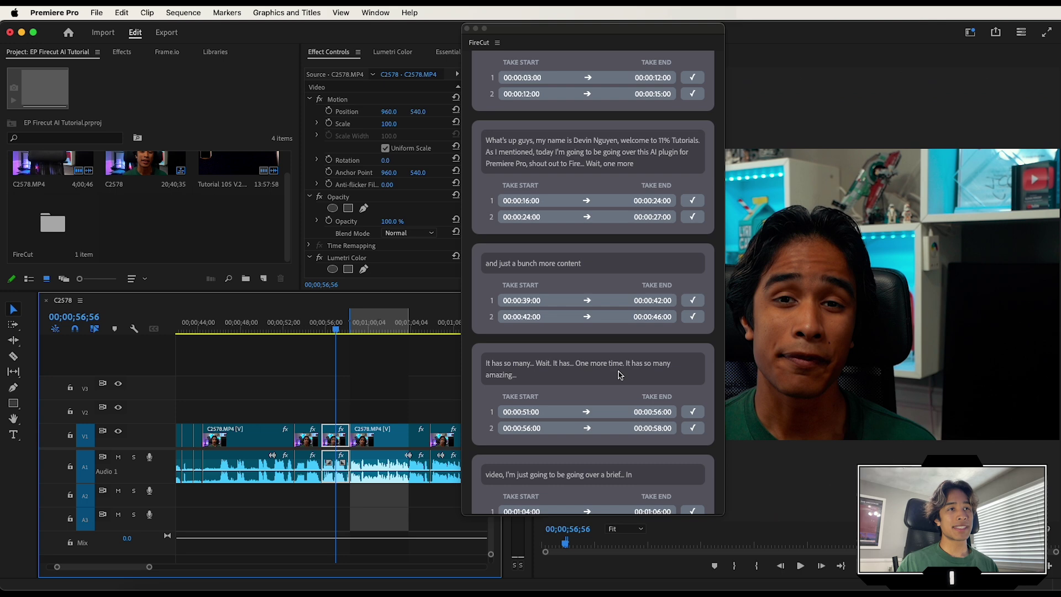
pyautogui.click(635, 317)
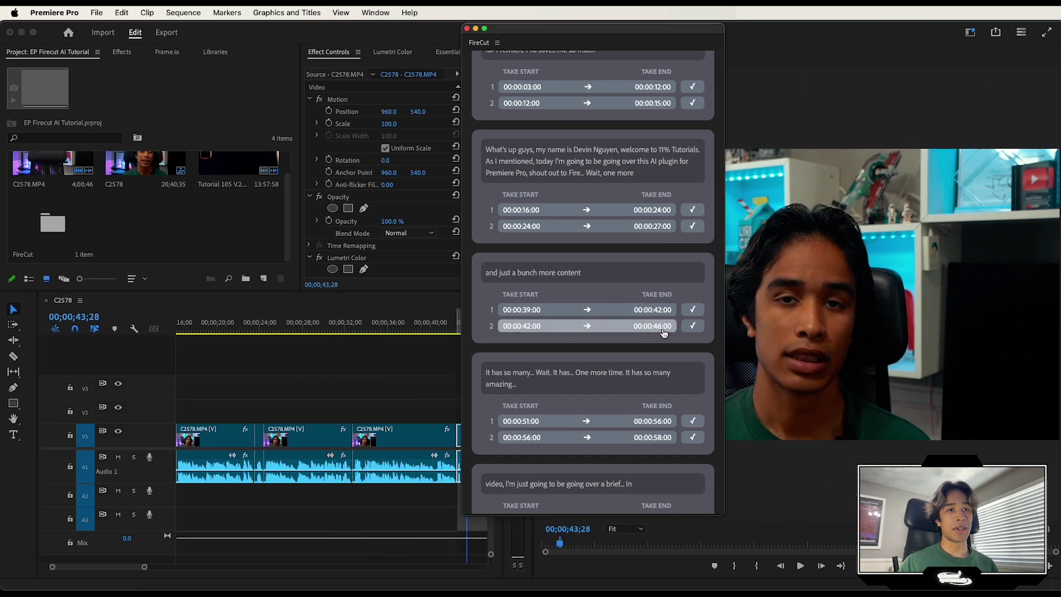
pyautogui.click(686, 326)
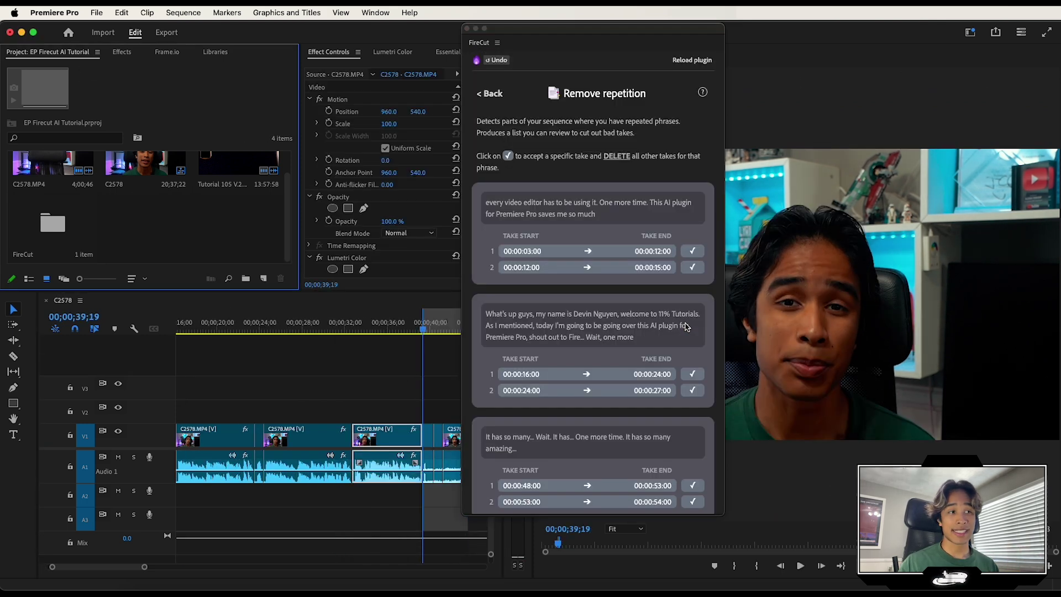
pyautogui.scroll(-5, 626, 383)
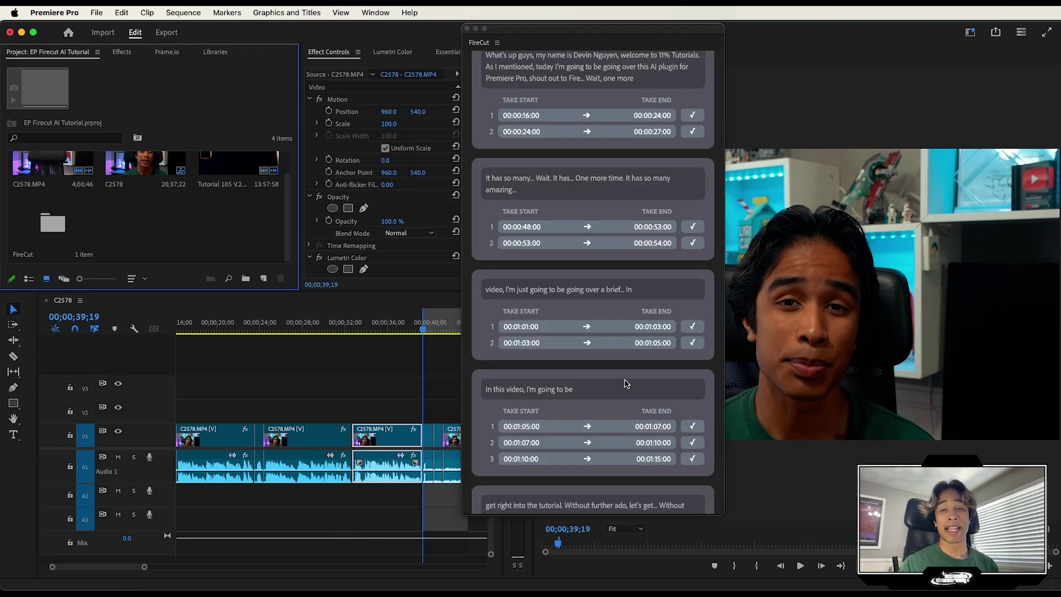
pyautogui.click(695, 344)
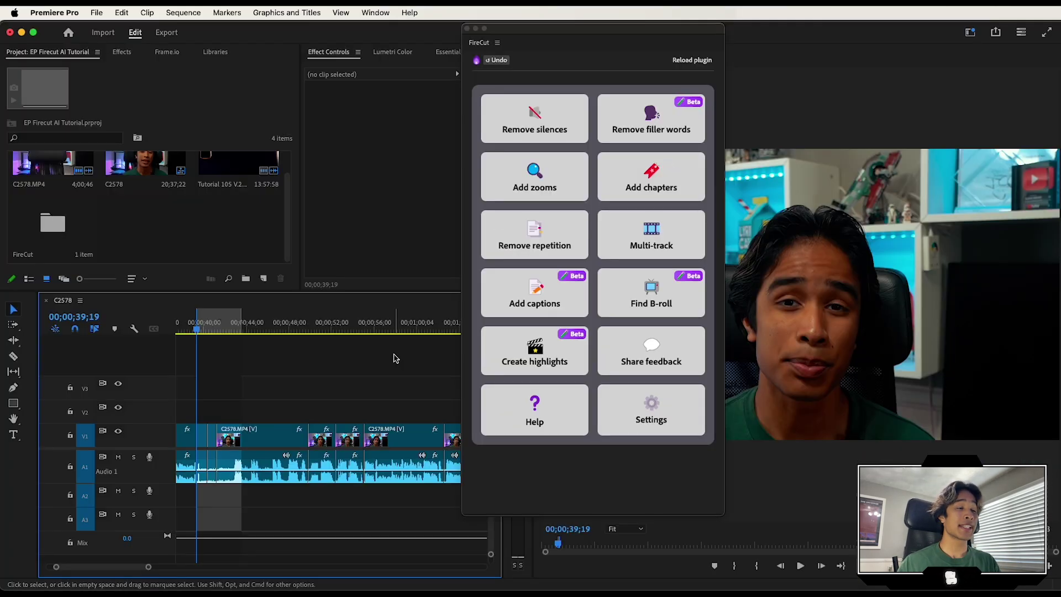
# Move the playhead to about 7:08 in the Tutorial 105 clip
pyautogui.scroll(-5, 99, 280)
pyautogui.hscroll(1, 420, 331)
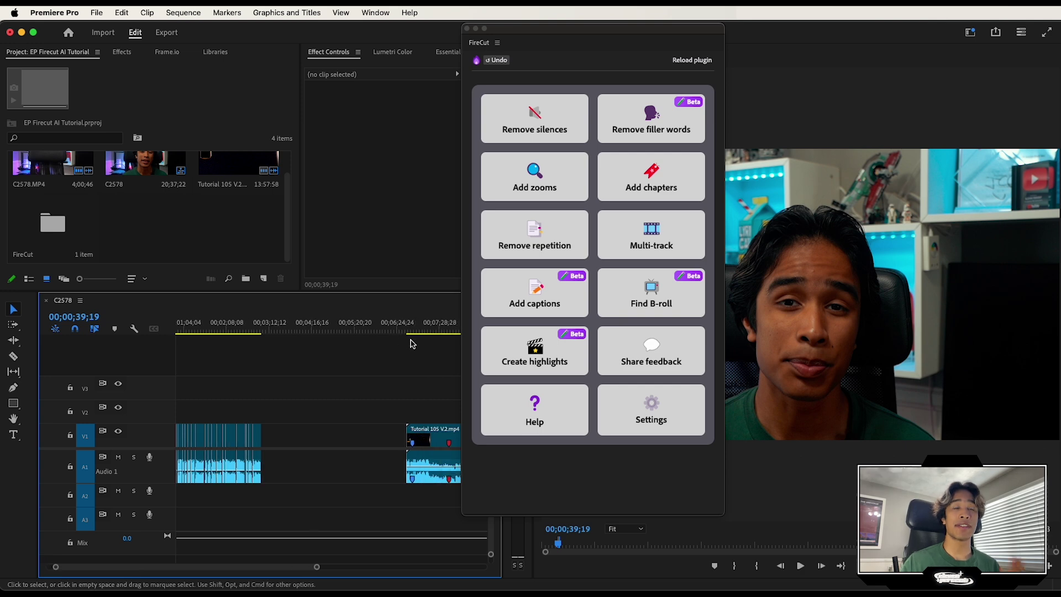
pyautogui.click(422, 332)
pyautogui.scroll(5, 422, 335)
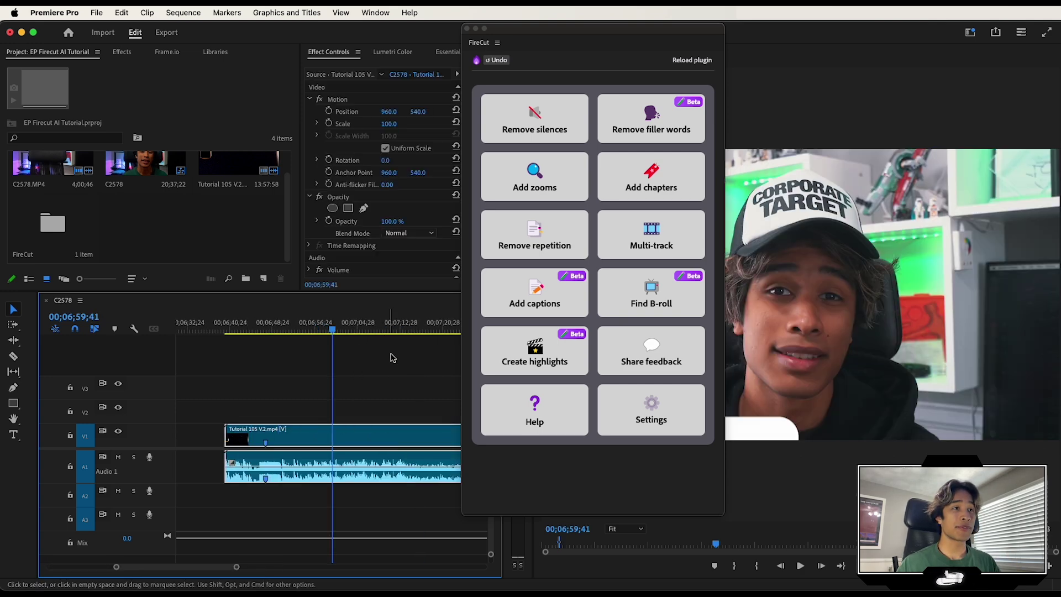
pyautogui.moveTo(370, 331); pyautogui.dragTo(379, 331)
pyautogui.scroll(-5, 390, 331)
pyautogui.hscroll(3, 392, 363)
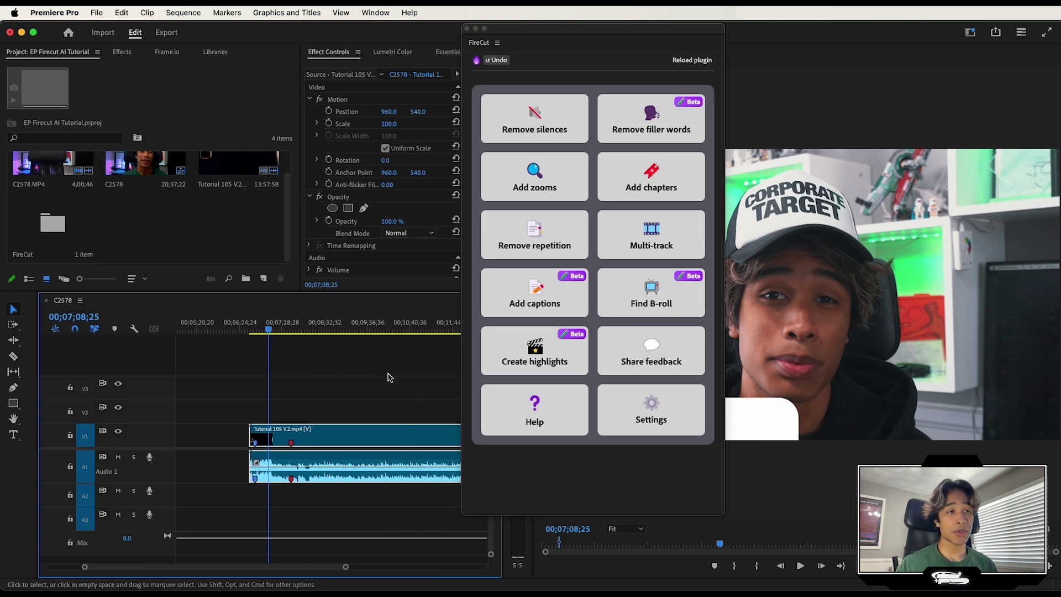
pyautogui.moveTo(562, 33); pyautogui.dragTo(610, 35)
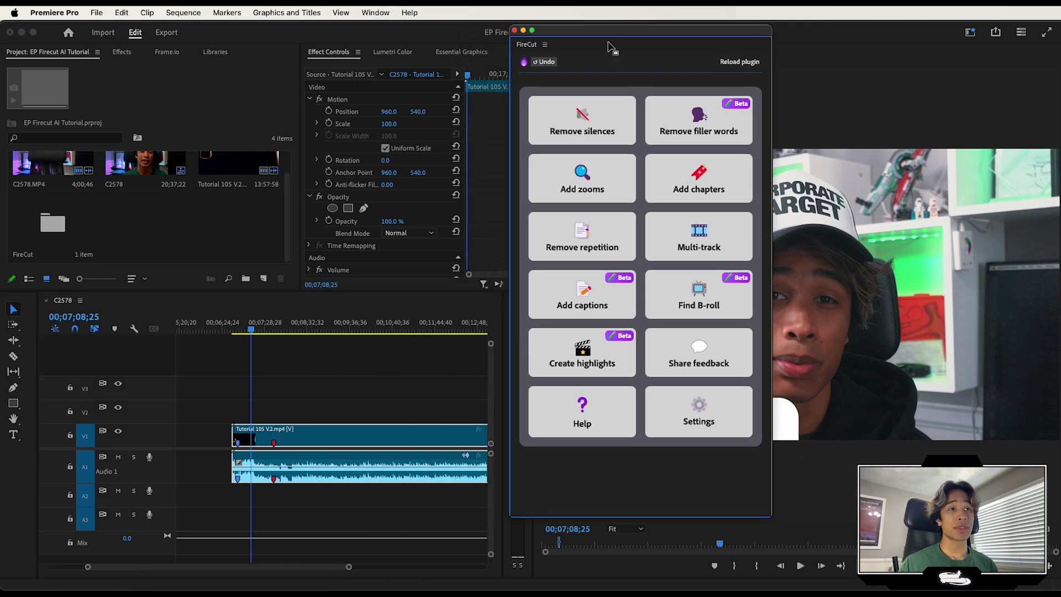
# Open Create highlights with 30–60 second duration scoped to In/Out points
pyautogui.click(560, 372)
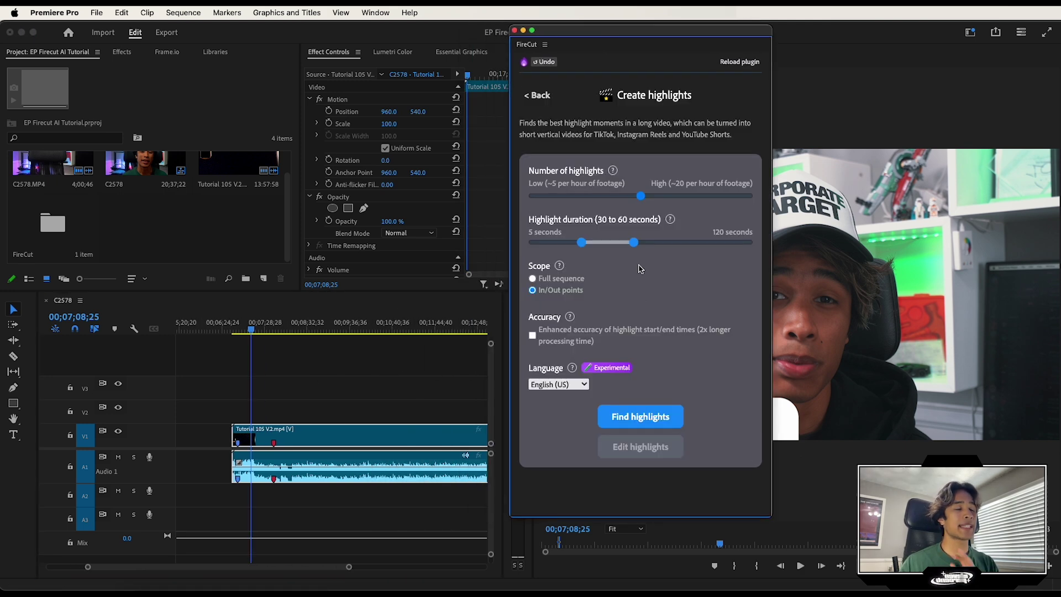
pyautogui.click(346, 385)
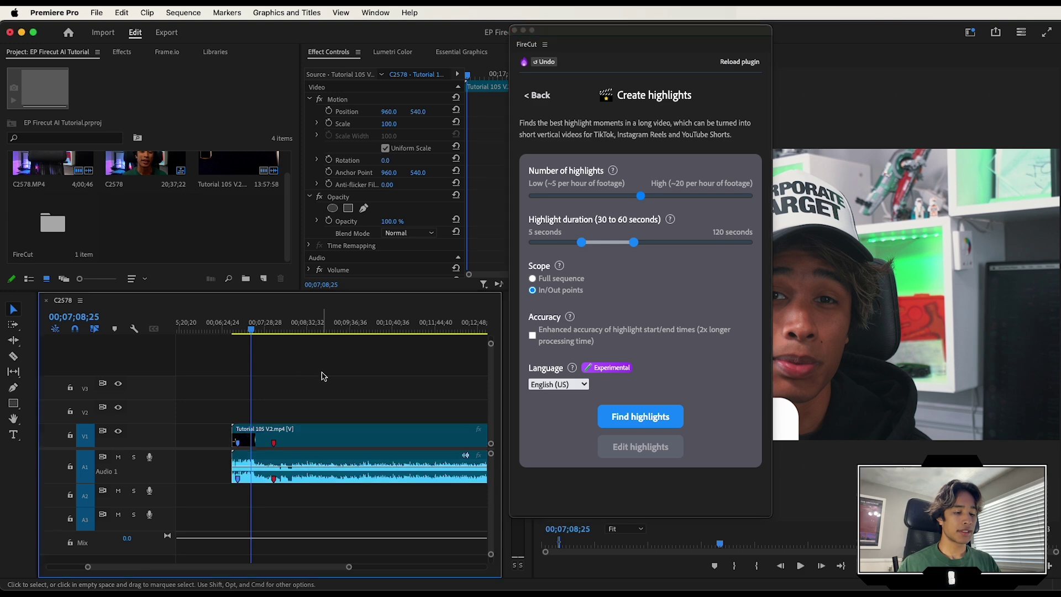
pyautogui.click(233, 323)
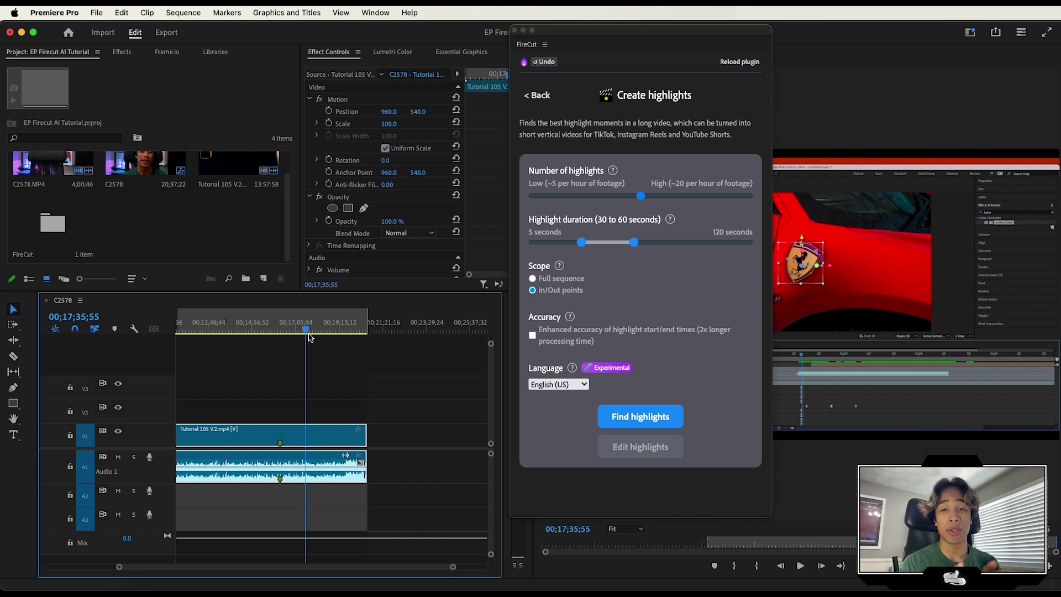
pyautogui.press('-')
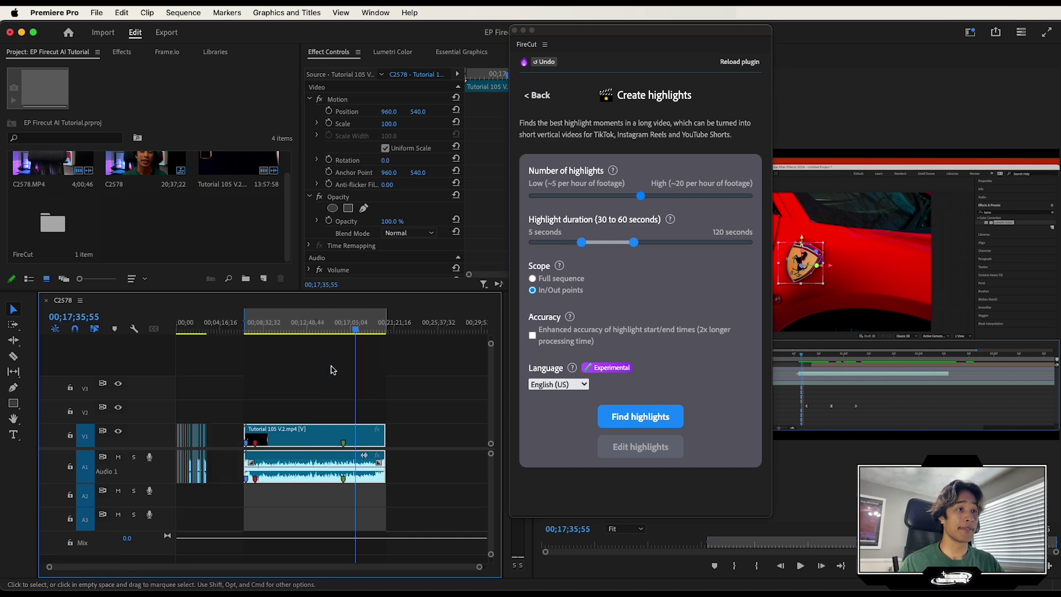
pyautogui.press('=')
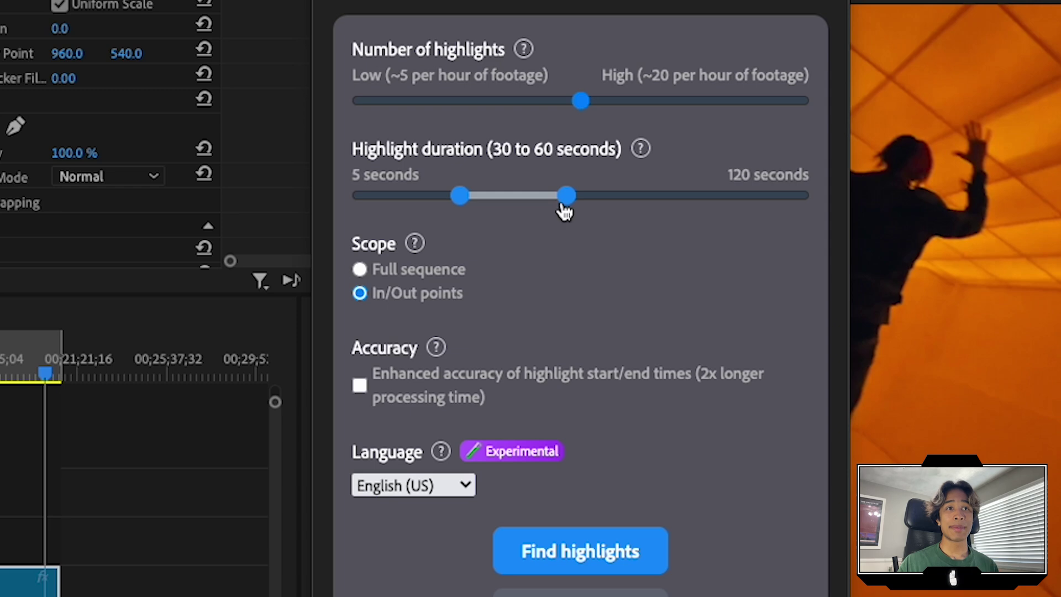
pyautogui.moveTo(633, 249); pyautogui.dragTo(638, 249)
pyautogui.moveTo(575, 209); pyautogui.dragTo(568, 208)
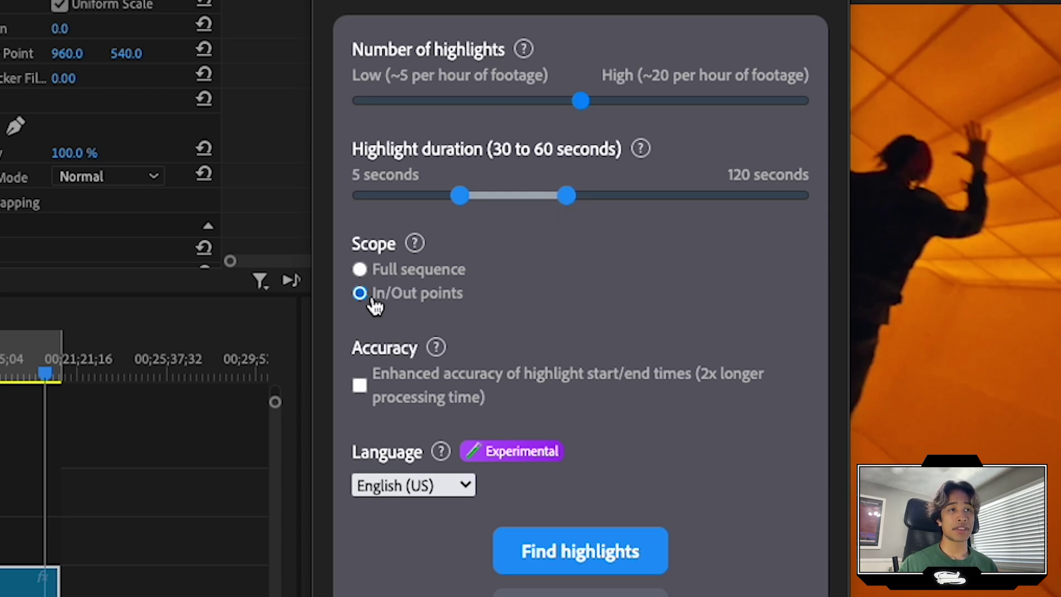
# Run the highlight search and scroll through the 11 highlights found
pyautogui.click(575, 546)
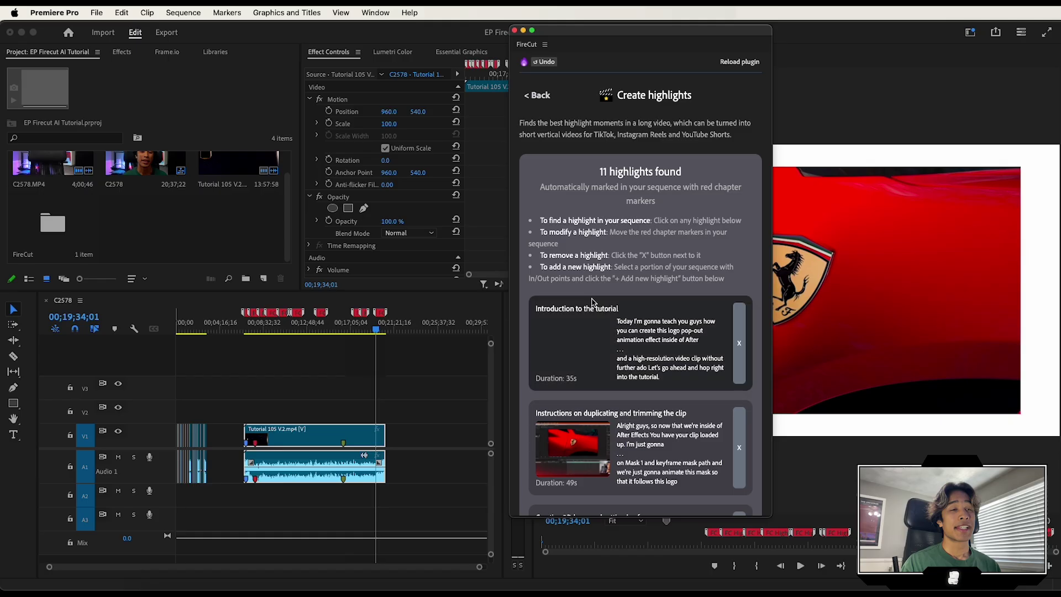
pyautogui.scroll(-3, 648, 316)
pyautogui.scroll(-8, 649, 316)
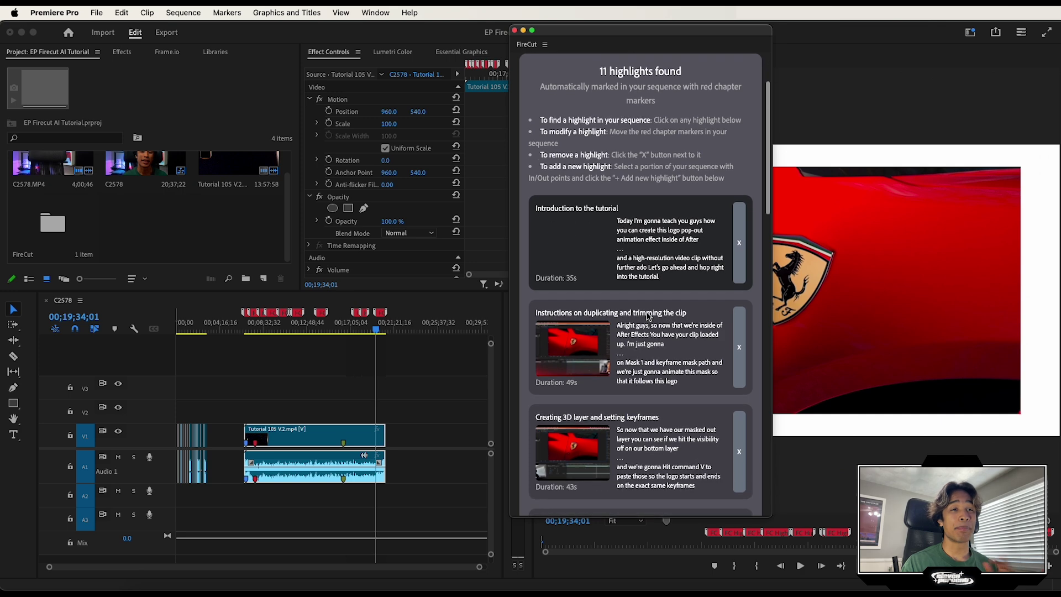
pyautogui.scroll(-10, 648, 316)
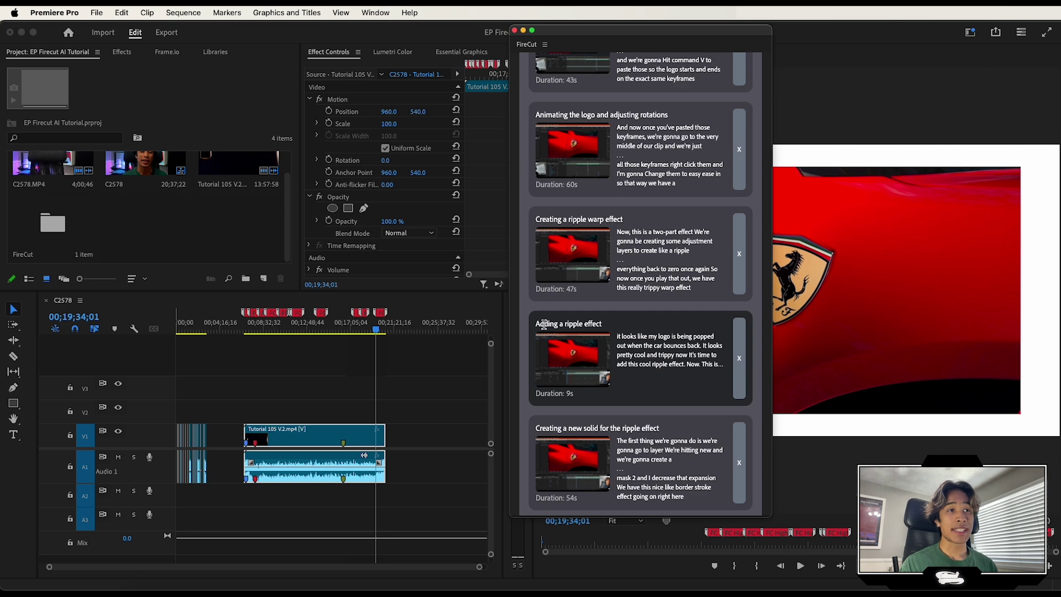
pyautogui.scroll(-3, 612, 327)
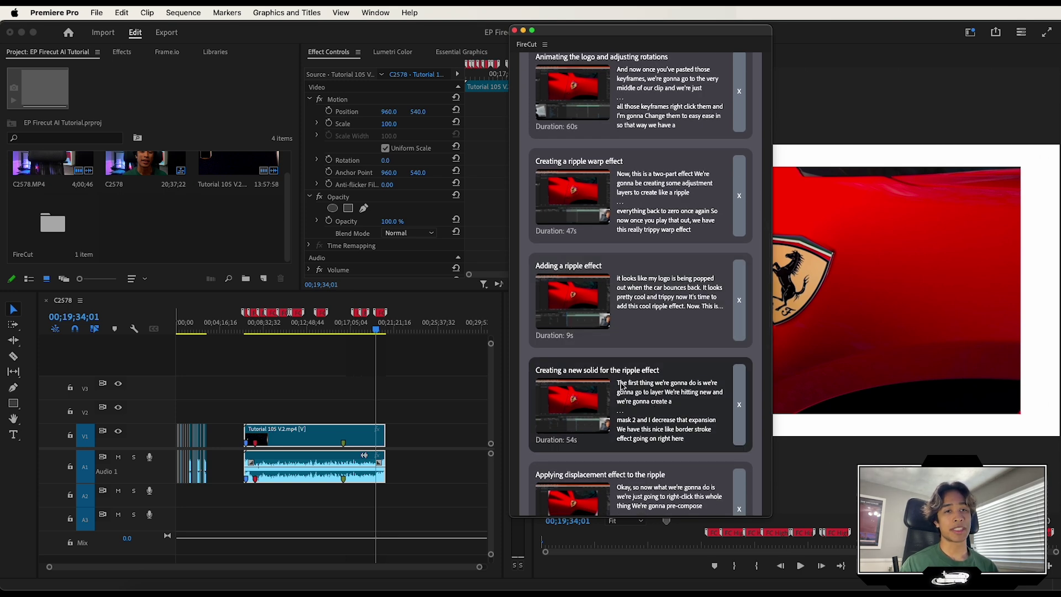
pyautogui.scroll(-1, 621, 385)
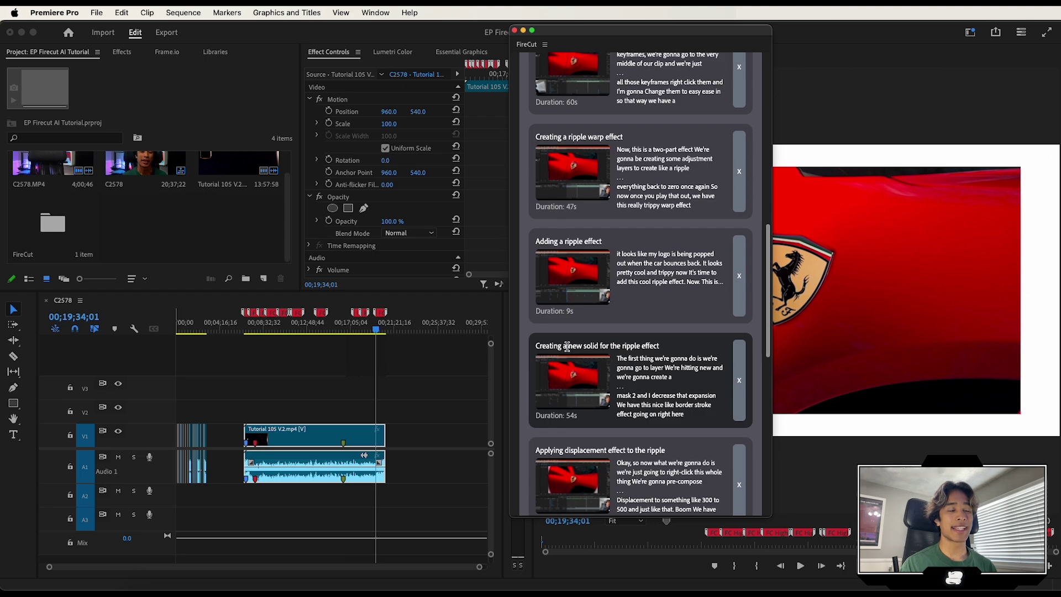
pyautogui.scroll(20, 567, 346)
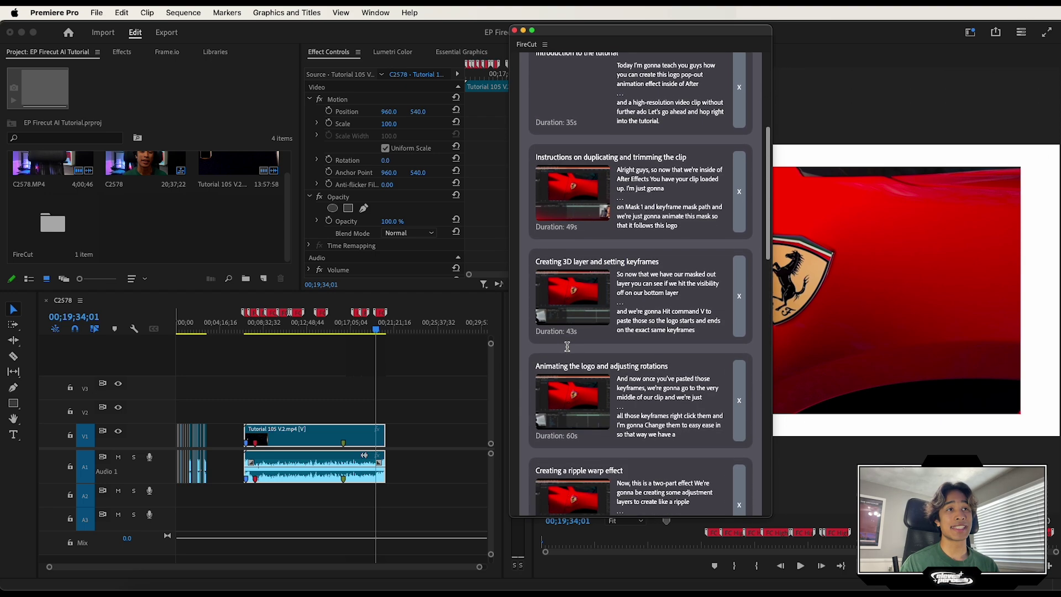
pyautogui.scroll(-5, 574, 342)
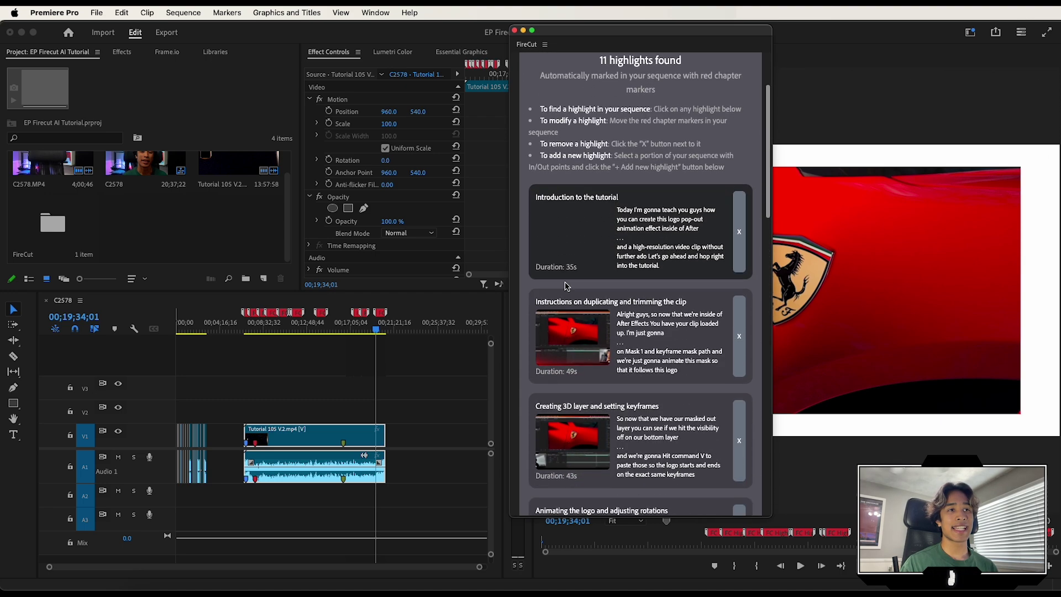
pyautogui.scroll(-19, 575, 354)
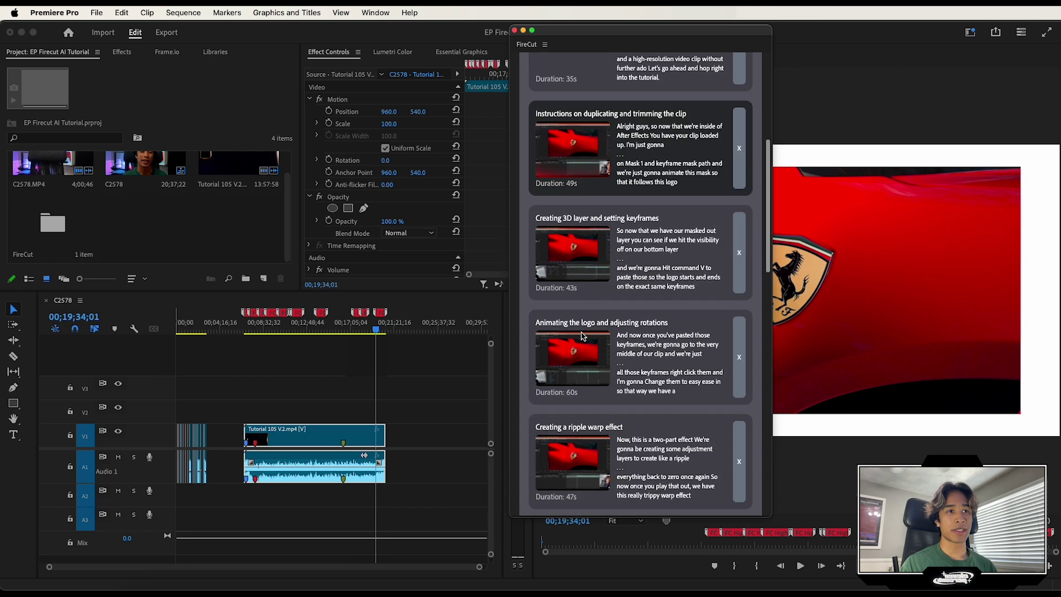
pyautogui.scroll(-20, 567, 374)
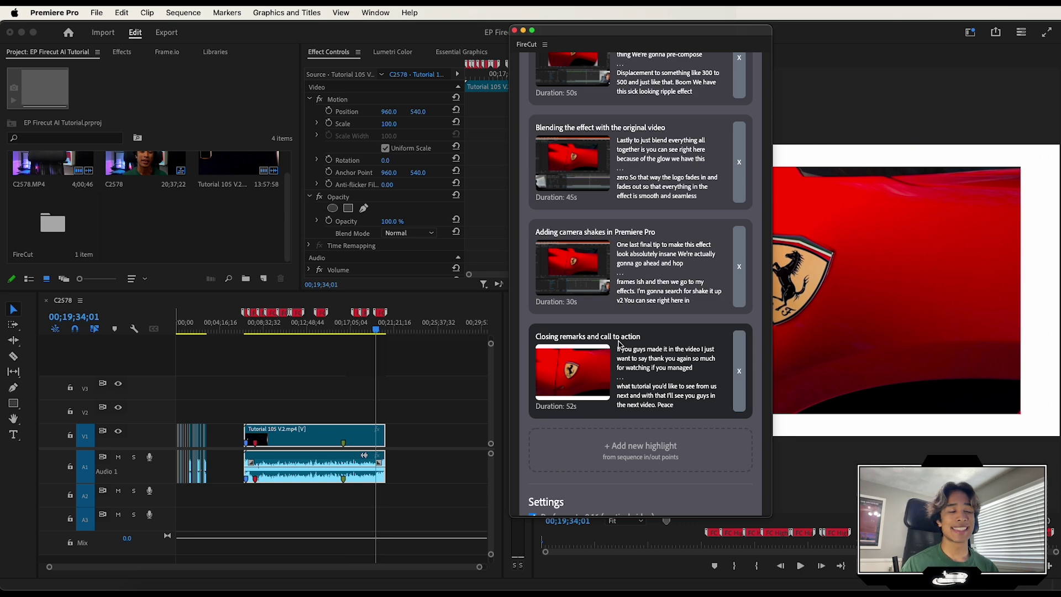
# Jump the sequence to the 'Creating a ripple warp effect' highlight
pyautogui.scroll(10, 608, 340)
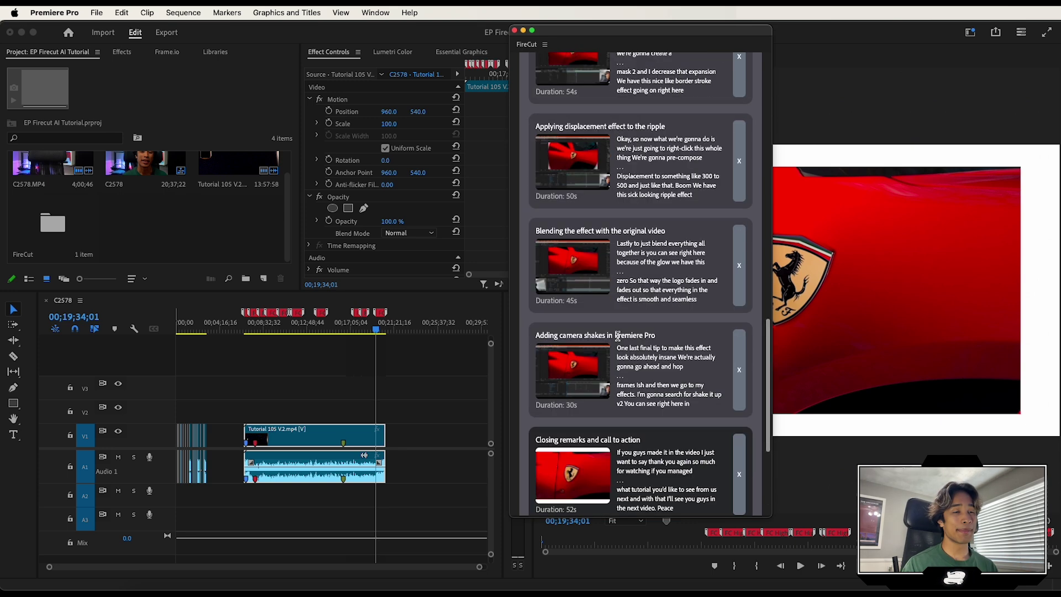
pyautogui.scroll(12, 618, 336)
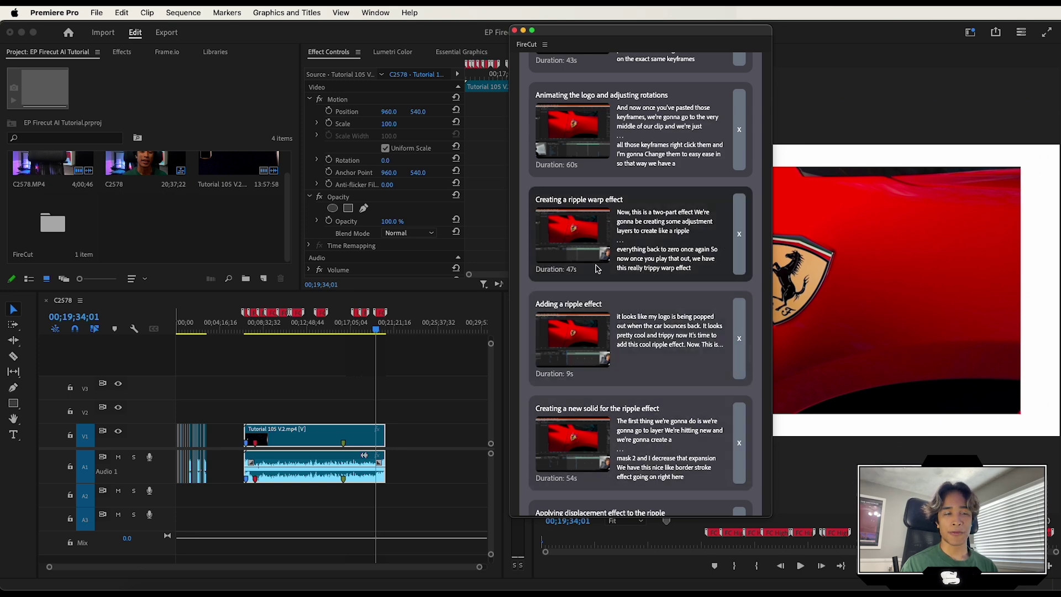
pyautogui.click(662, 244)
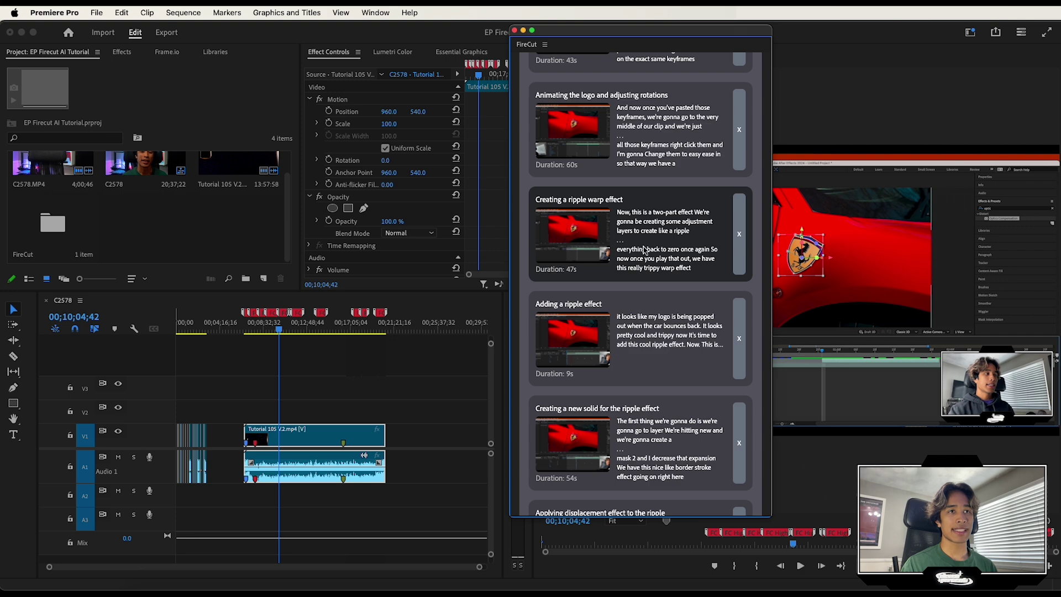
pyautogui.scroll(-10, 667, 497)
# Build the auto-reframed shorts sequence from the highlights and play it back
pyautogui.click(665, 491)
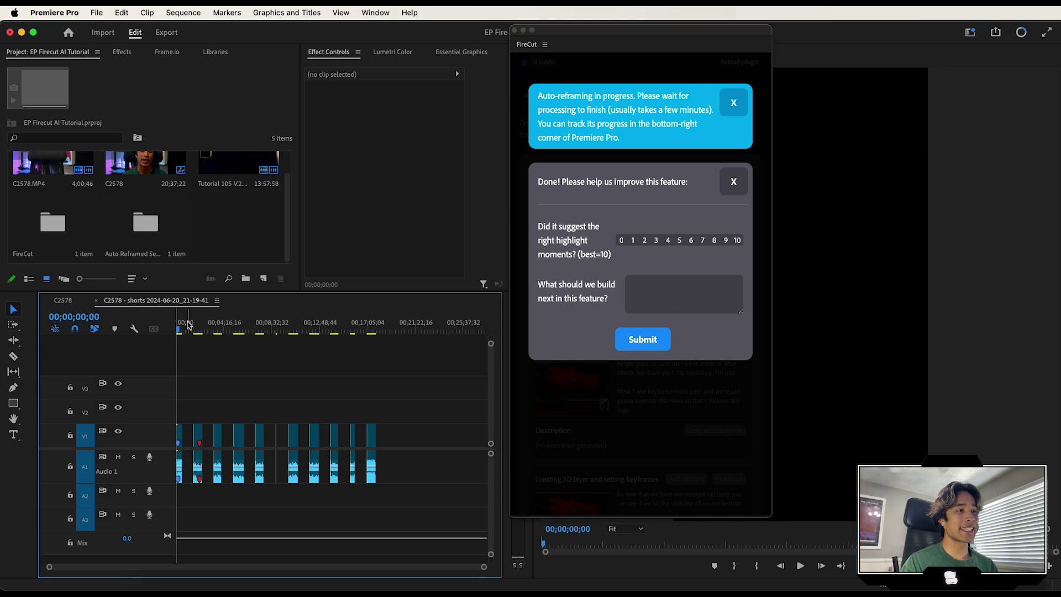
pyautogui.moveTo(184, 329); pyautogui.dragTo(198, 329)
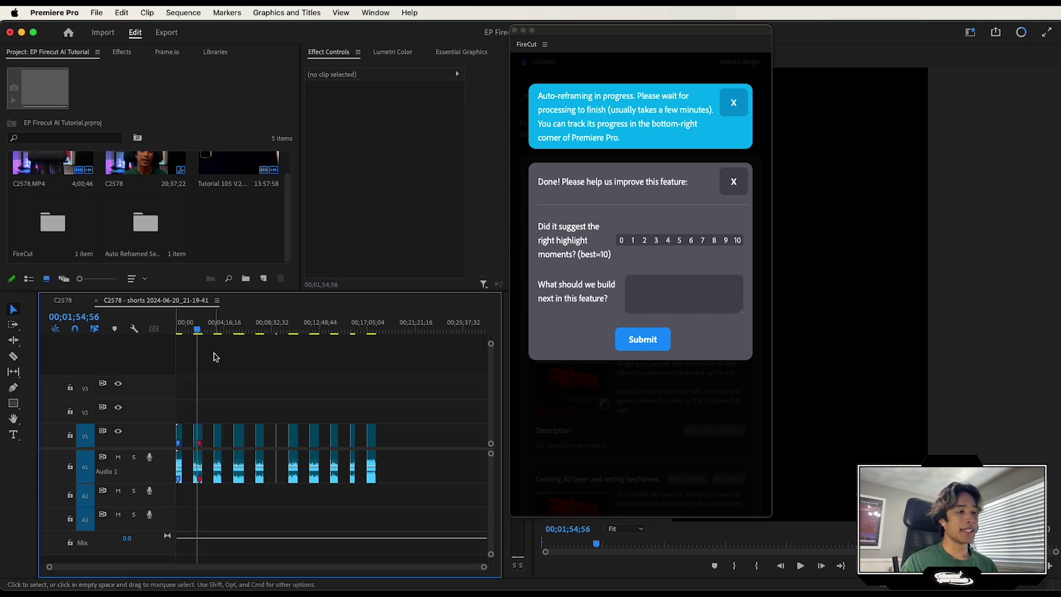
pyautogui.press('=')
pyautogui.press('space')
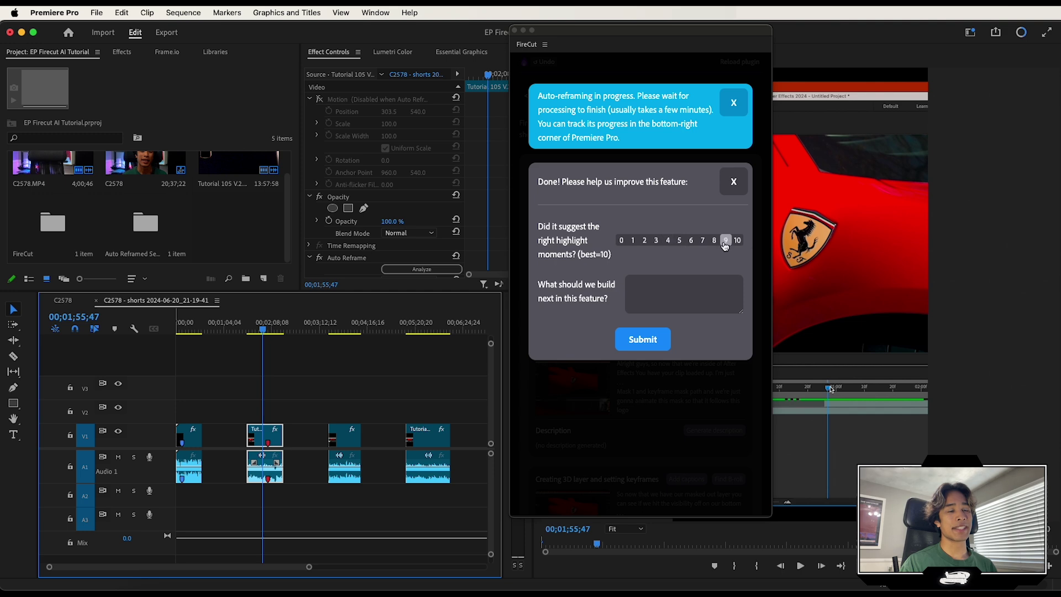
# Rate FireCut's highlight suggestions 10 and dismiss the feedback prompt
pyautogui.click(736, 242)
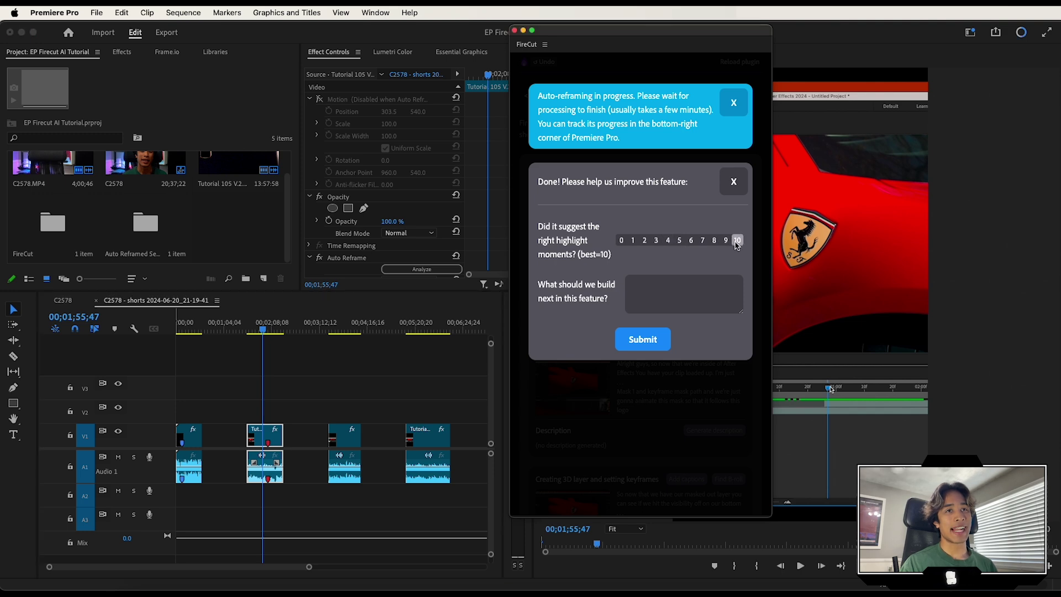
pyautogui.click(709, 299)
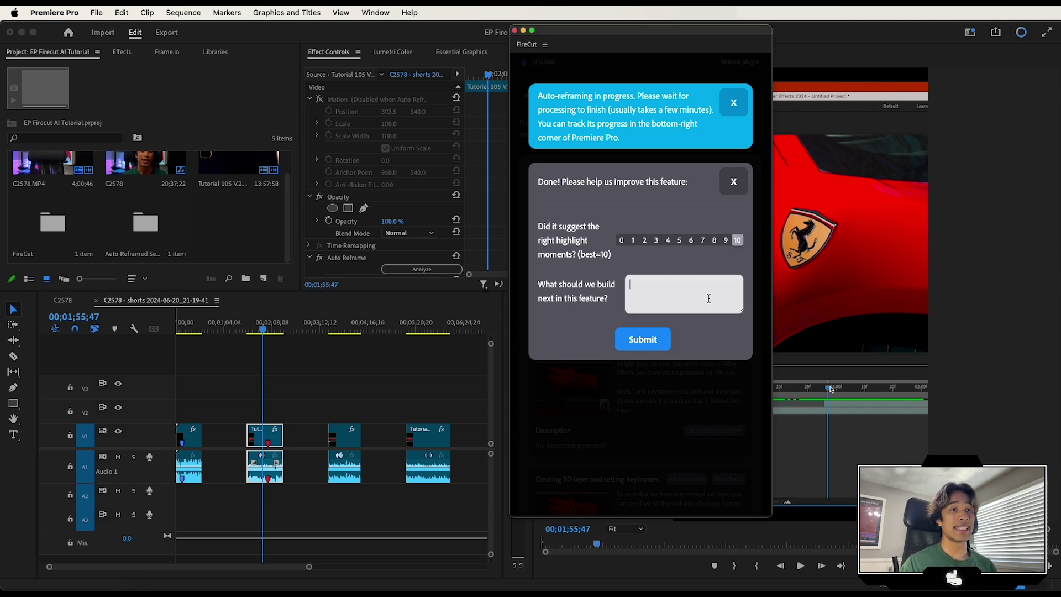
pyautogui.click(643, 339)
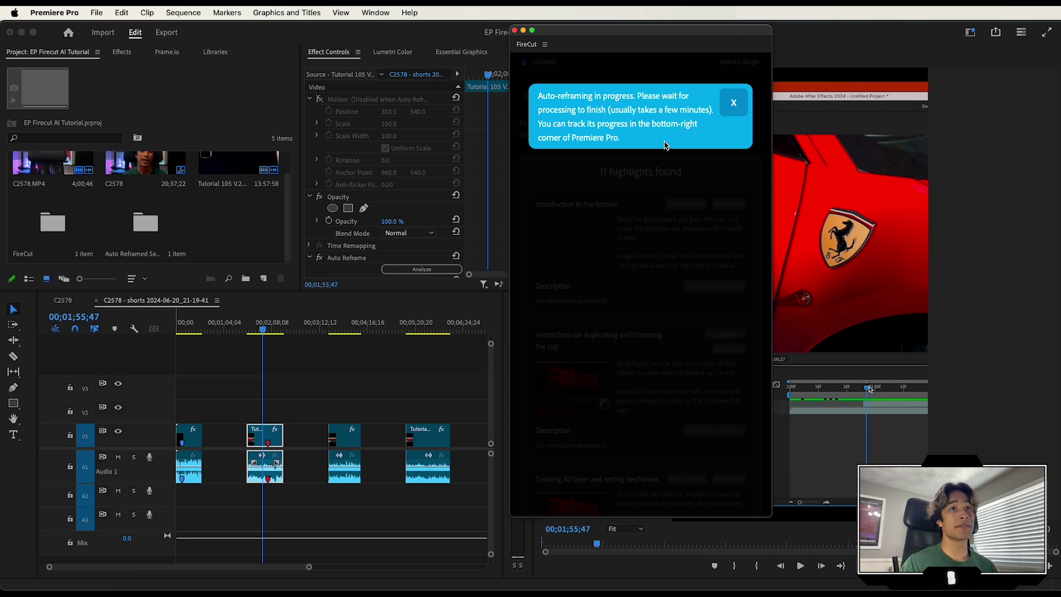
# Close the auto-reframing banner and open Add captions for the first, introduction highlight
pyautogui.click(734, 102)
pyautogui.scroll(5, 610, 154)
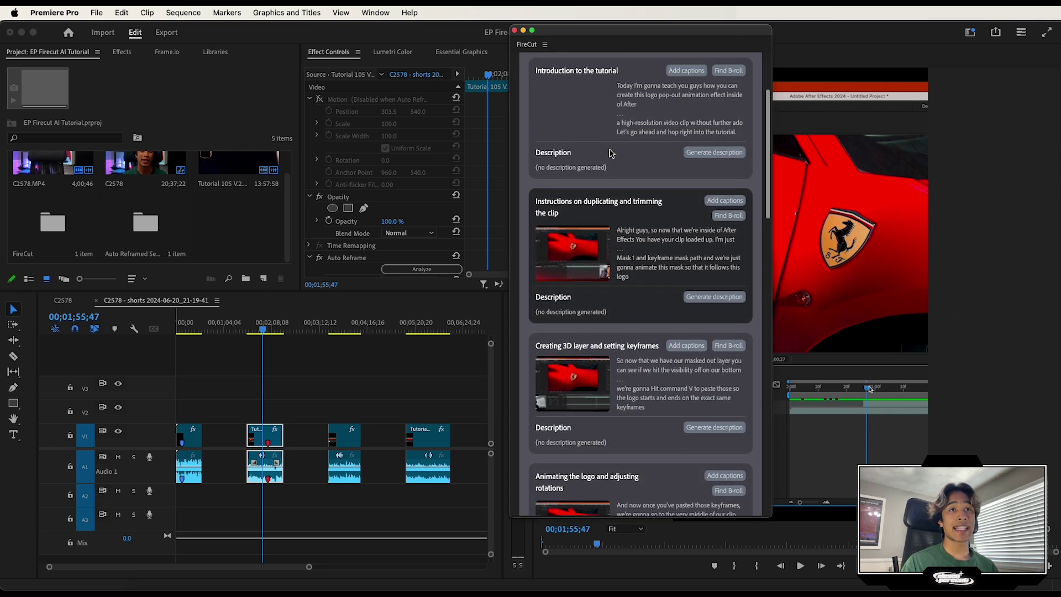
pyautogui.scroll(2, 611, 153)
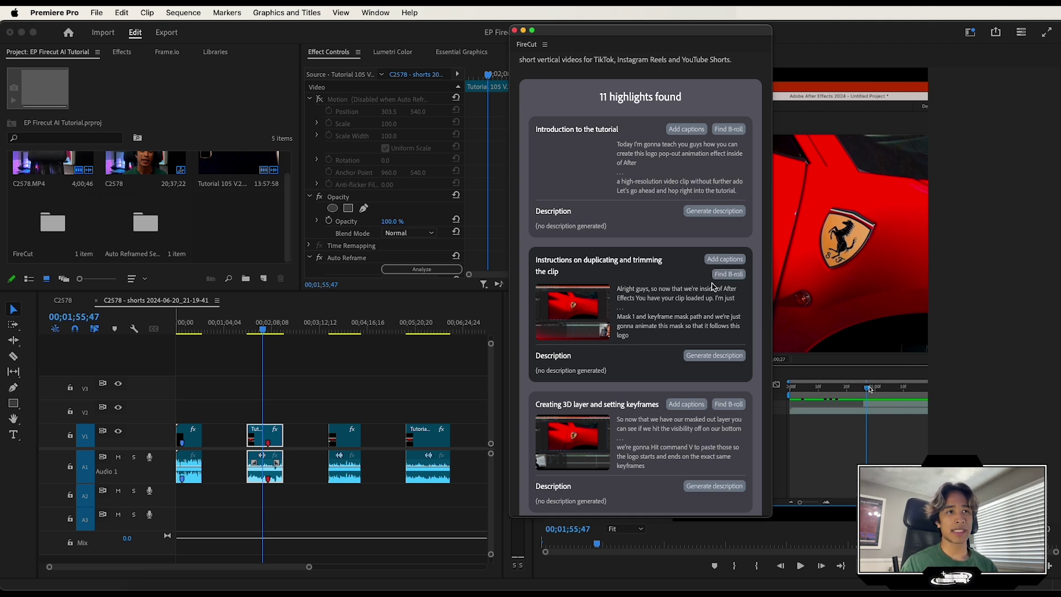
pyautogui.scroll(3, 686, 215)
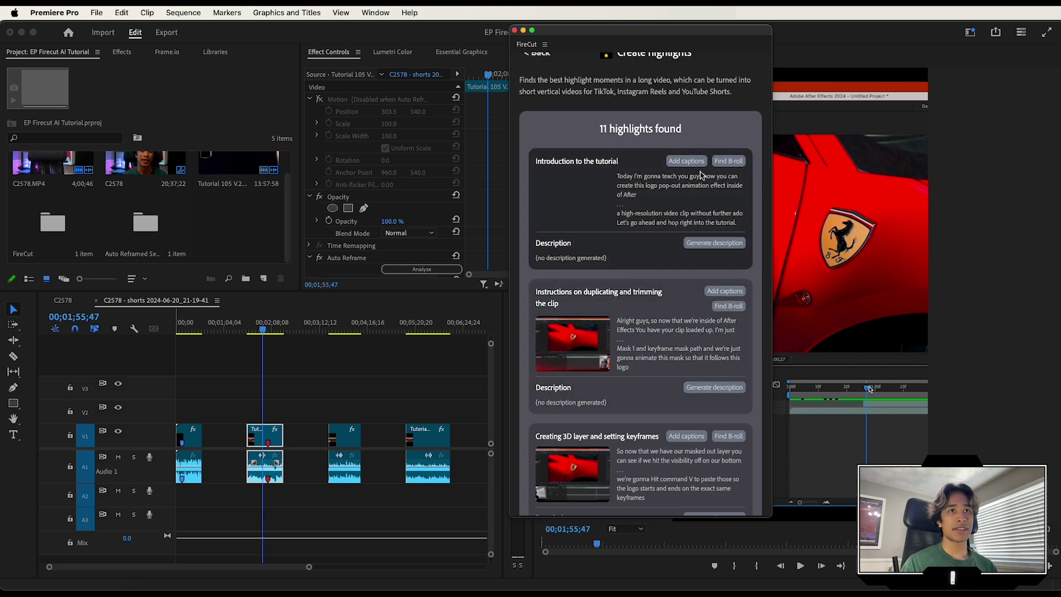
pyautogui.click(687, 160)
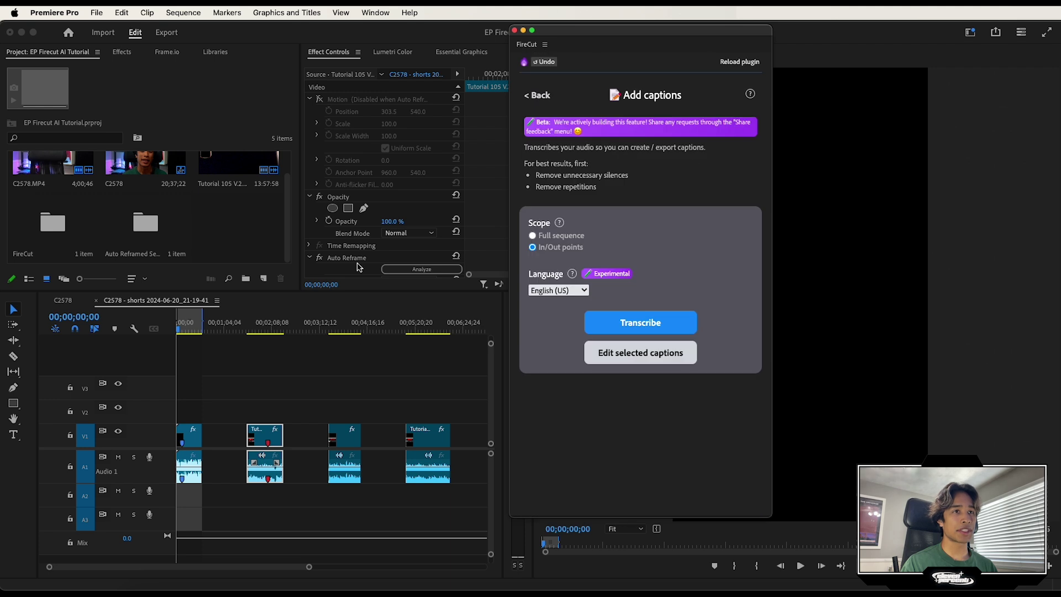
# Transcribe the shorts audio, then compare the Hormozi, Ali, FireCut and Pop up caption styles, choosing Ali
pyautogui.click(674, 323)
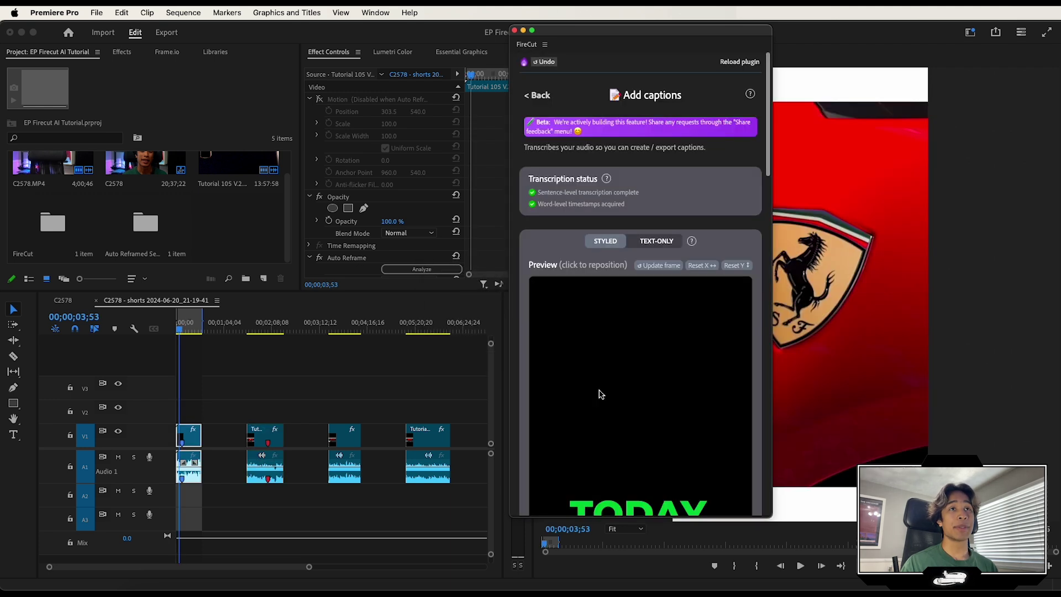
pyautogui.scroll(-3, 650, 125)
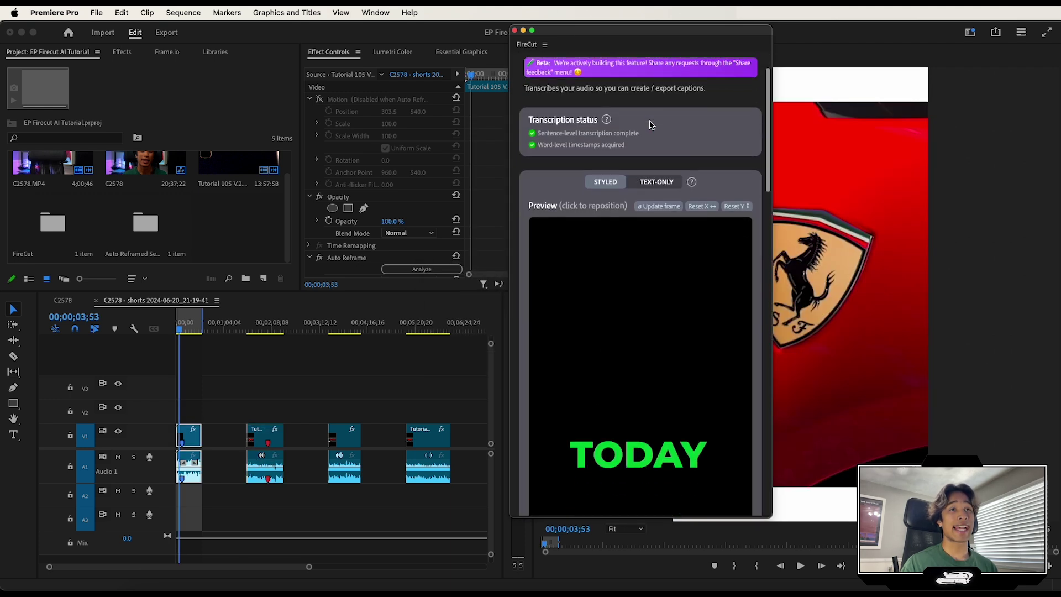
pyautogui.scroll(-5, 638, 180)
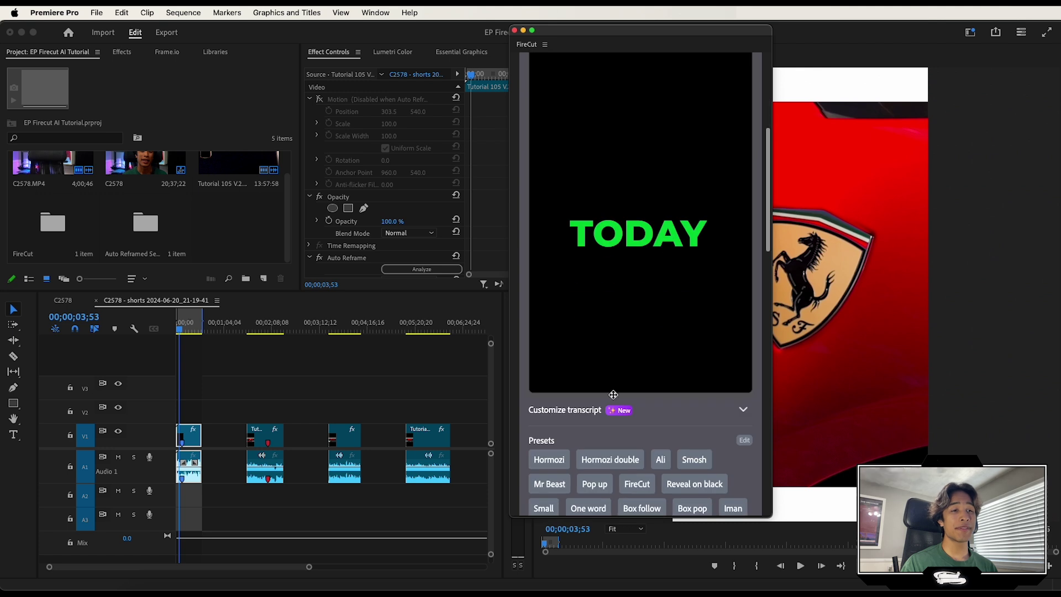
pyautogui.scroll(-2, 612, 396)
pyautogui.click(549, 401)
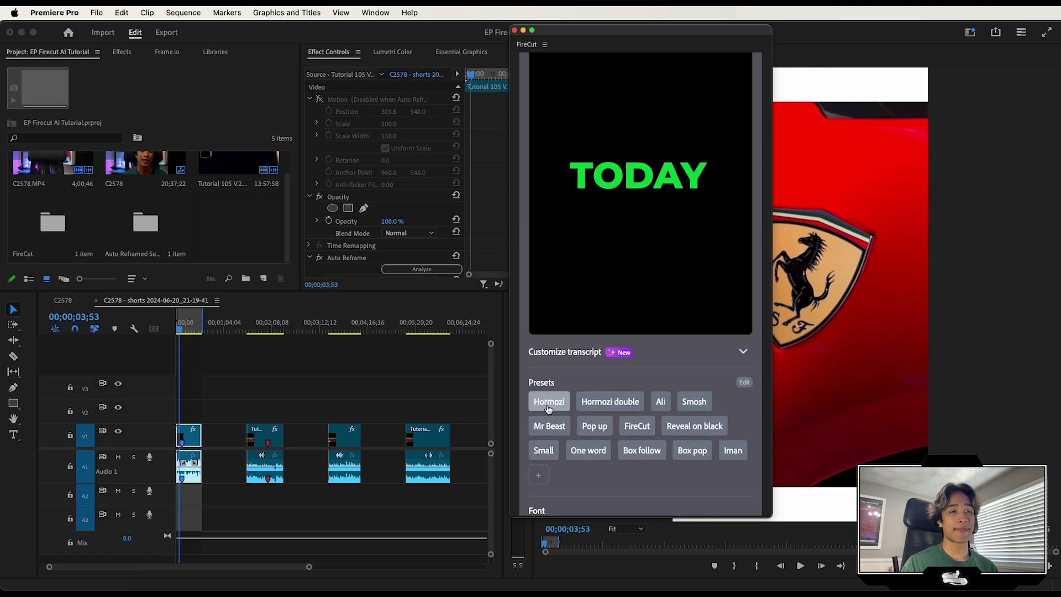
pyautogui.click(662, 402)
pyautogui.click(632, 427)
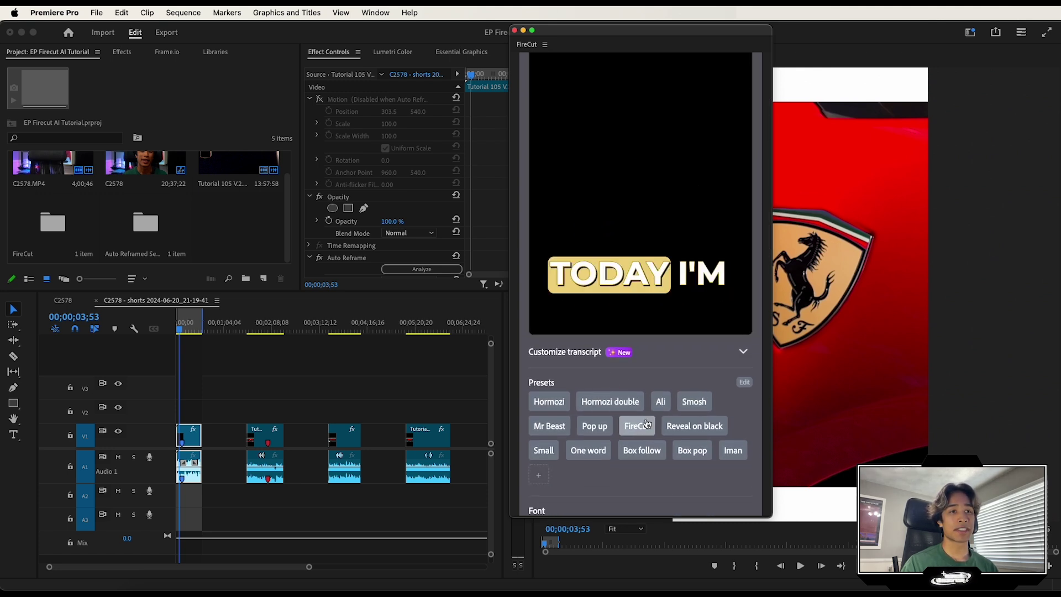
pyautogui.click(594, 426)
pyautogui.click(660, 401)
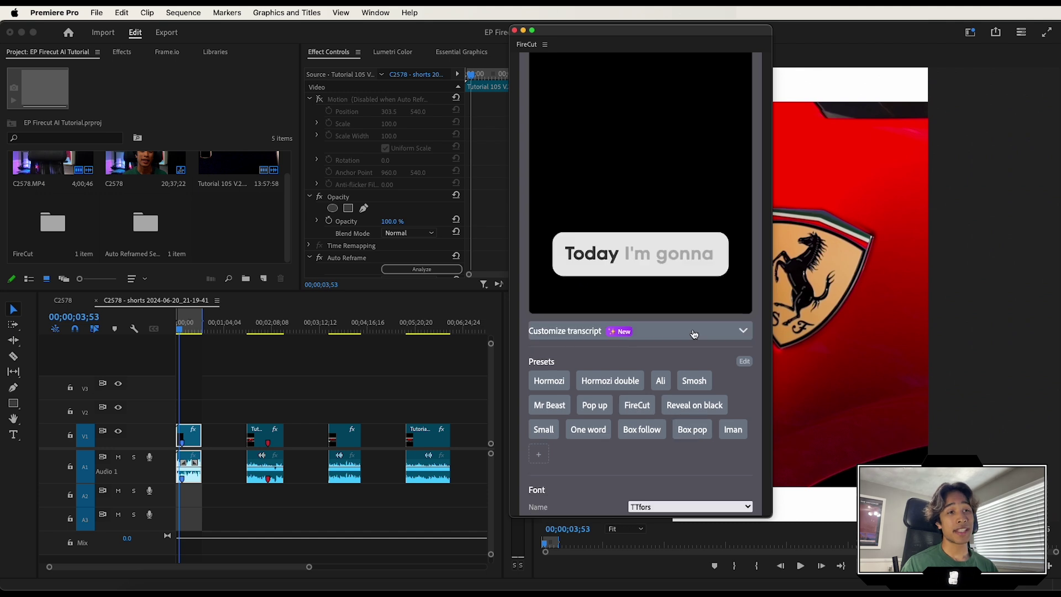
# Add the Ali-styled captions to the sequence and move the FireCut window aside
pyautogui.scroll(-1, 689, 354)
pyautogui.scroll(-4, 688, 354)
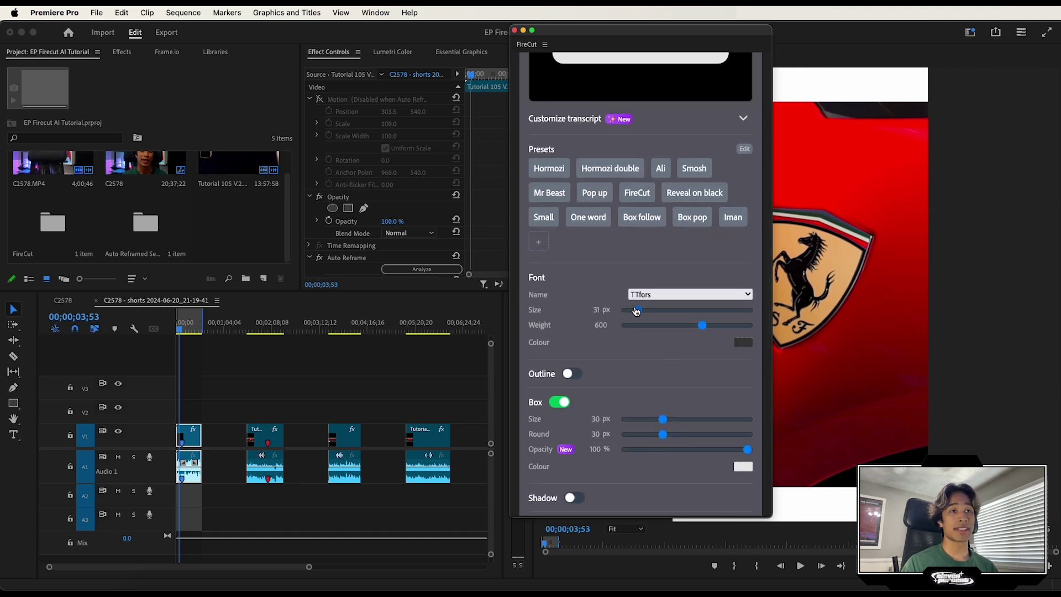
pyautogui.scroll(-10, 670, 359)
pyautogui.click(640, 463)
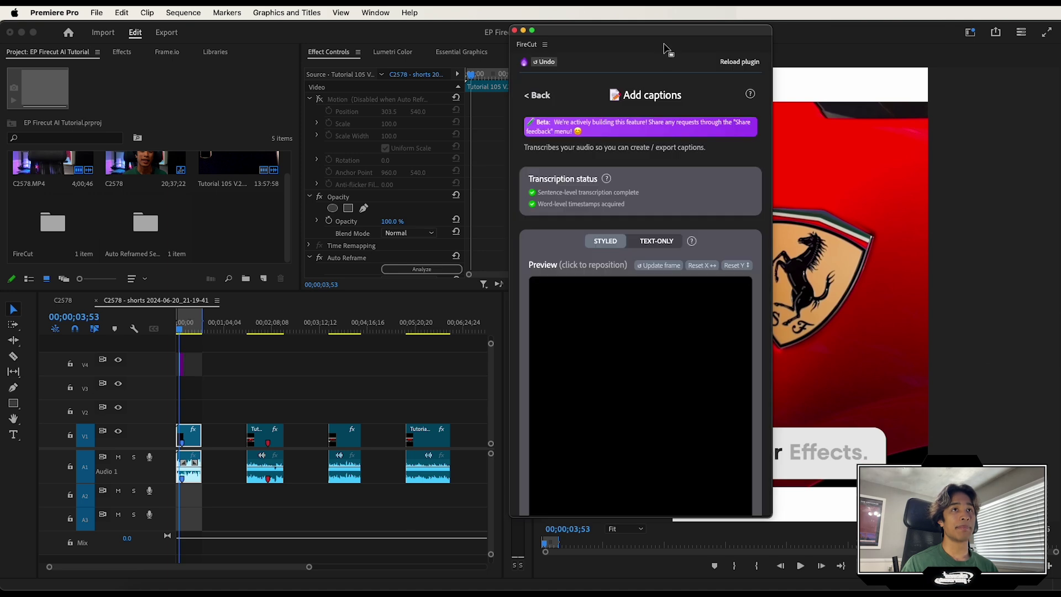
pyautogui.moveTo(657, 31); pyautogui.dragTo(493, 35)
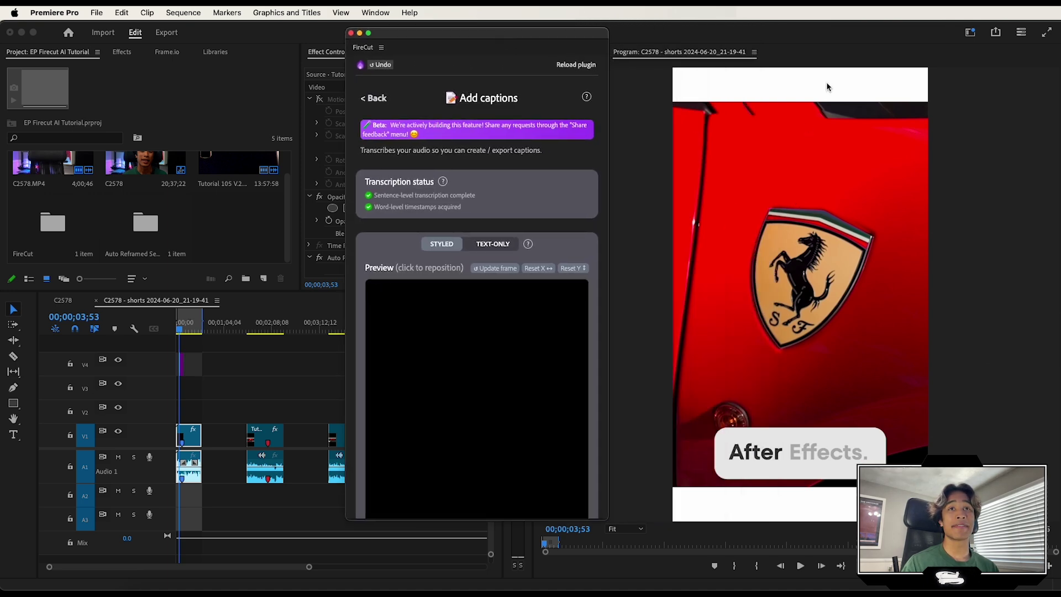